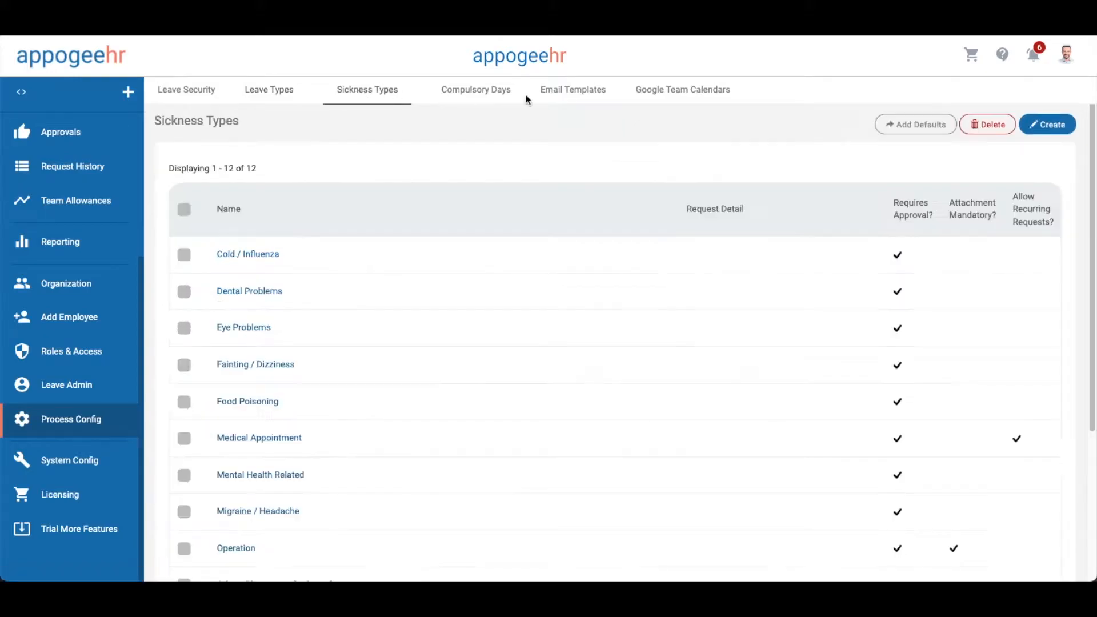
Decline the default sickness types and review a blank New Sickness Type form's options
left_click(888, 126)
left_click(759, 119)
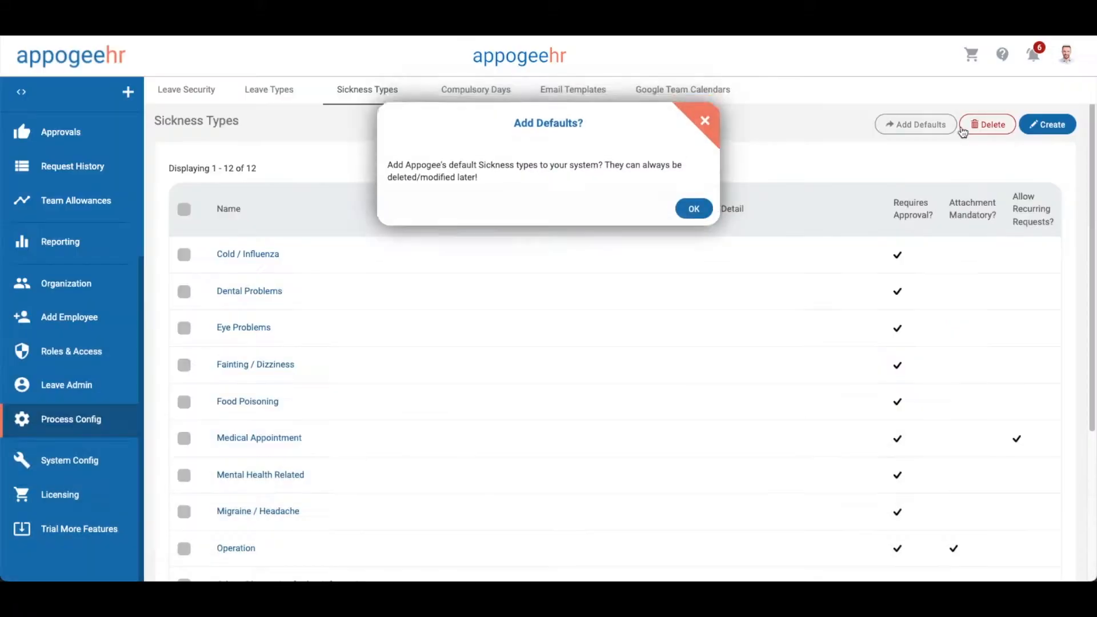
left_click(1054, 124)
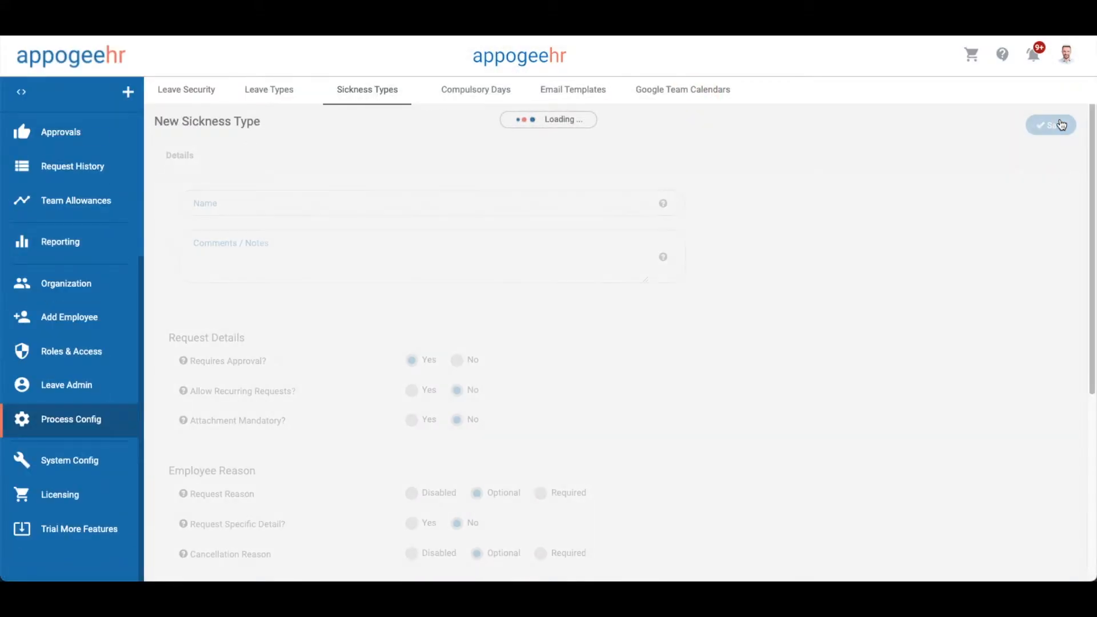
scroll(940, 256, "down", 5)
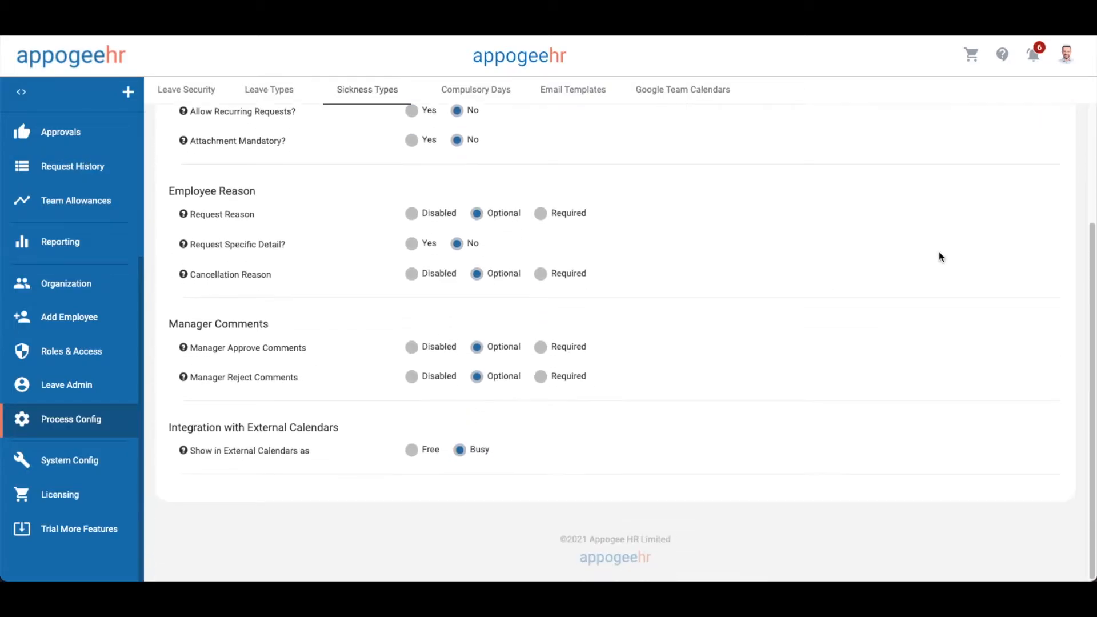
scroll(584, 138, "up", 5)
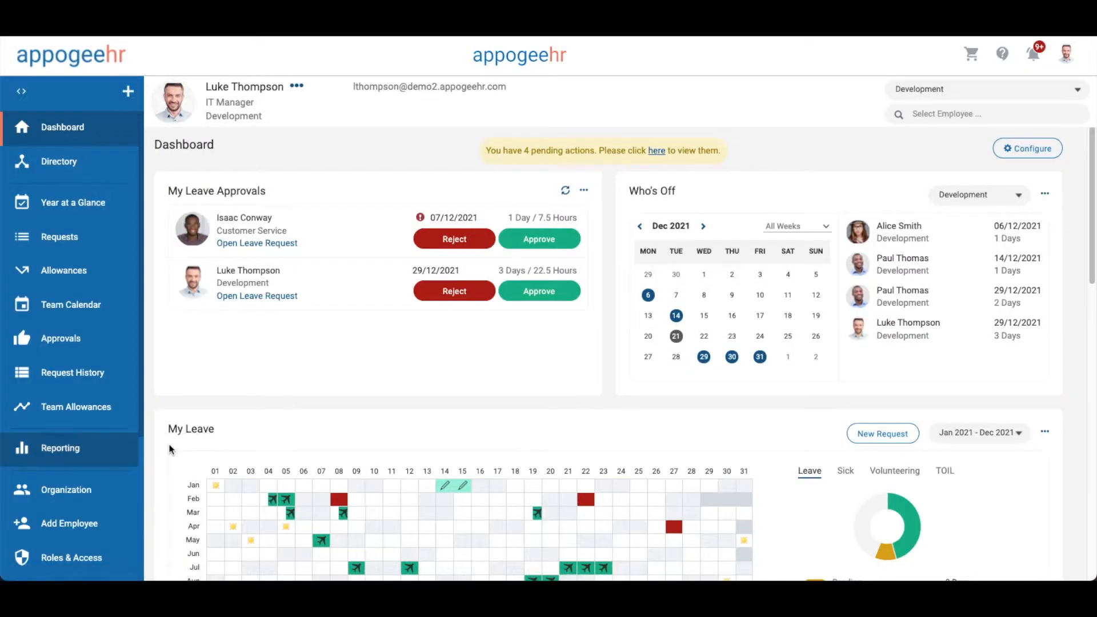
Open the England public holiday profile and move its calendar to 2022
scroll(83, 423, "down", 3)
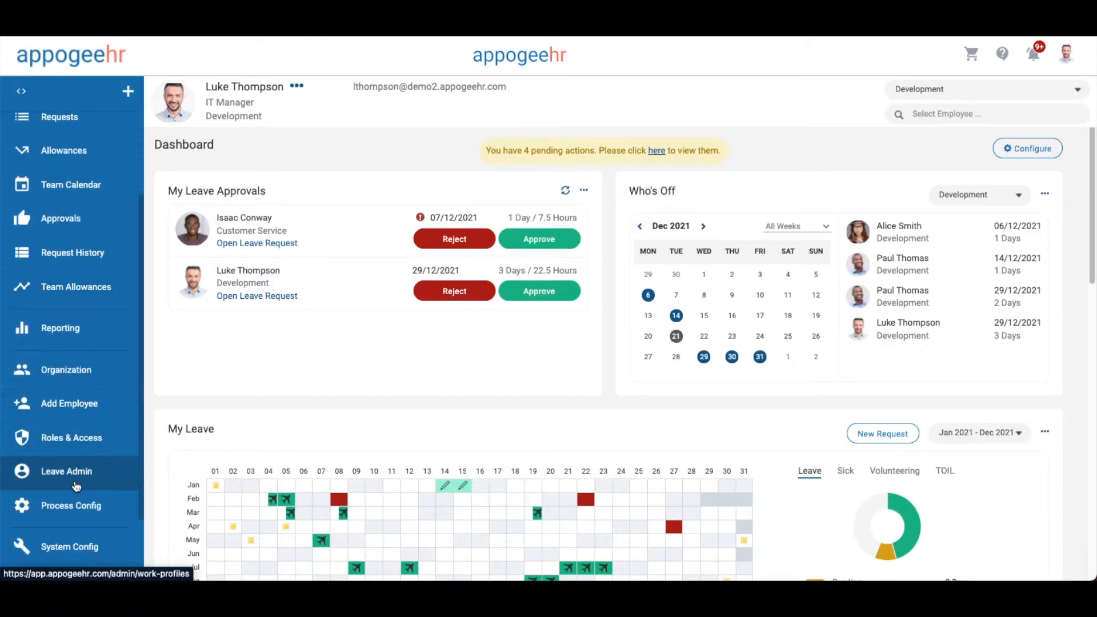
left_click(85, 472)
left_click(188, 184)
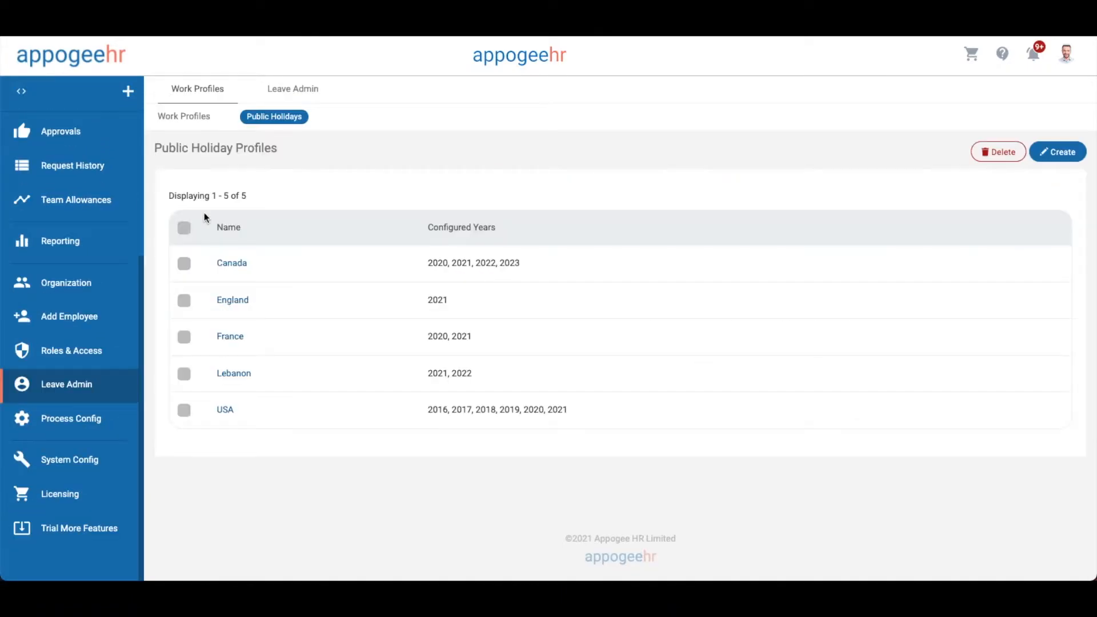
left_click(228, 299)
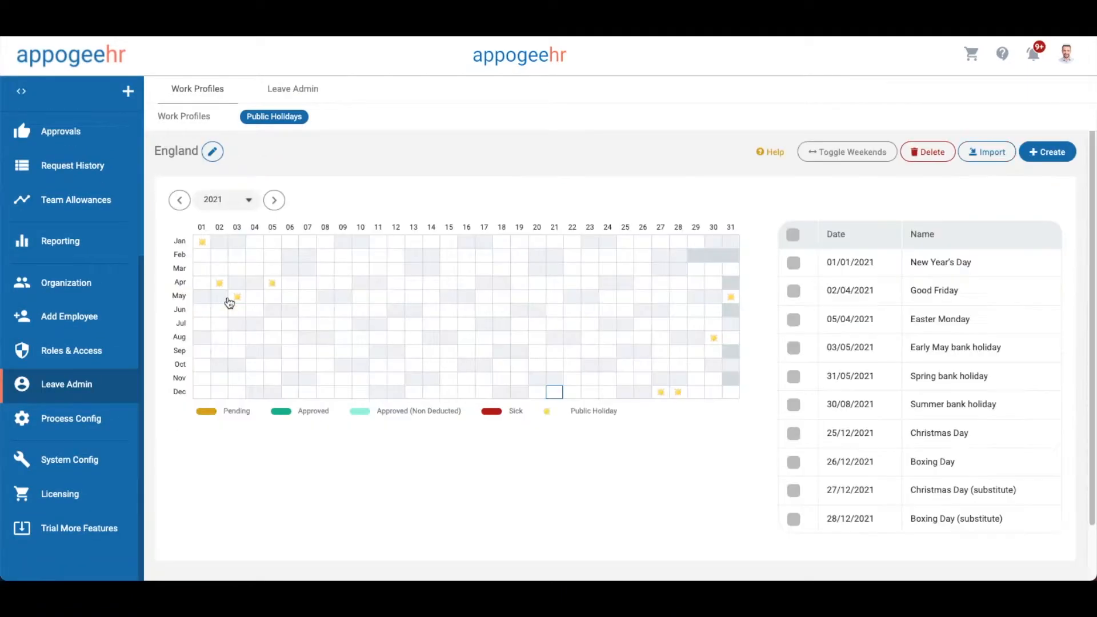
left_click(274, 201)
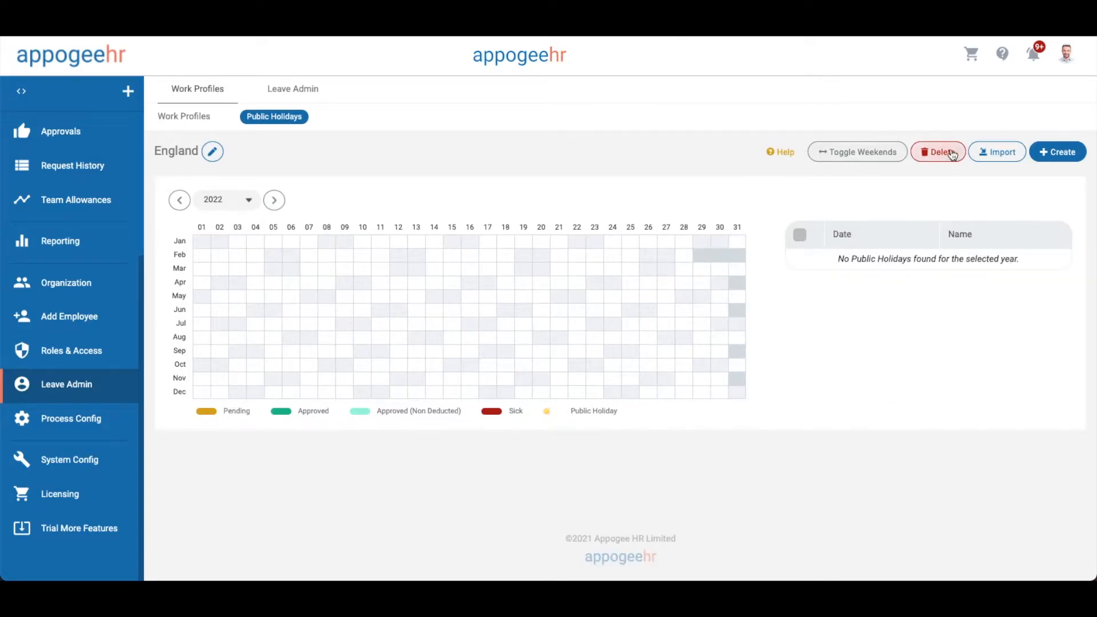
Import the Appogee HR default England holidays for 2022
left_click(974, 152)
left_click(601, 213)
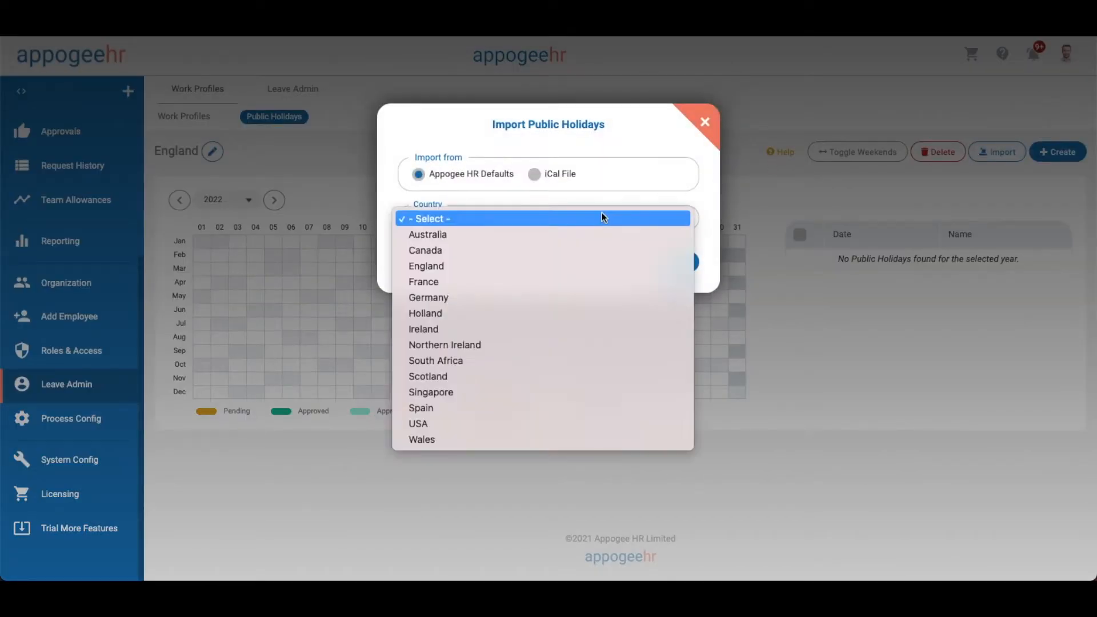
left_click(567, 268)
left_click(663, 262)
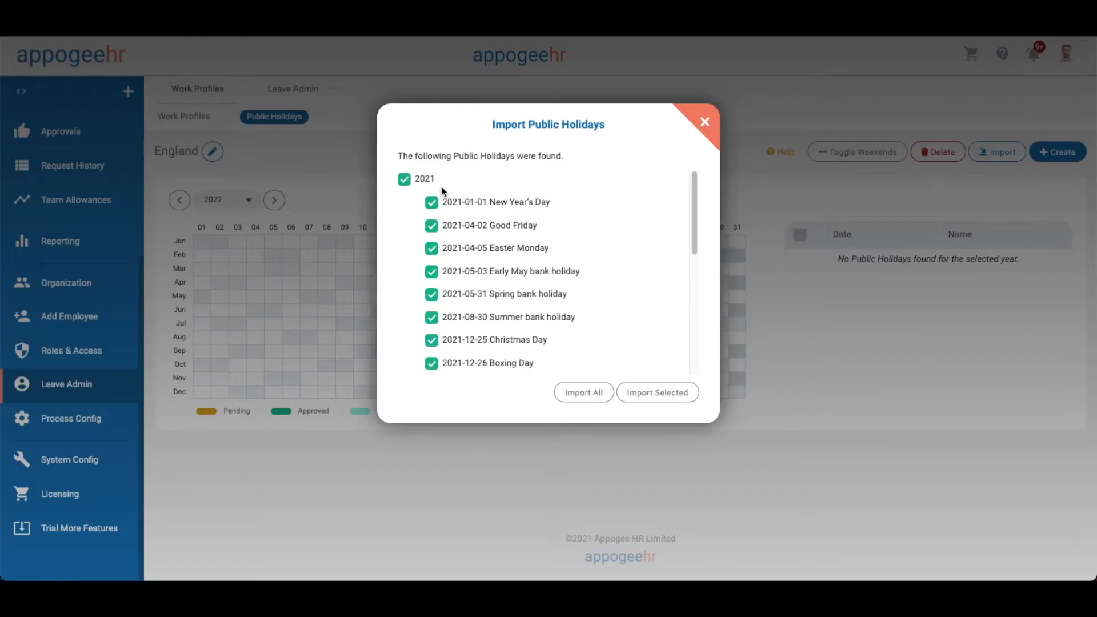
scroll(634, 234, "down", 5)
scroll(656, 240, "up", 1)
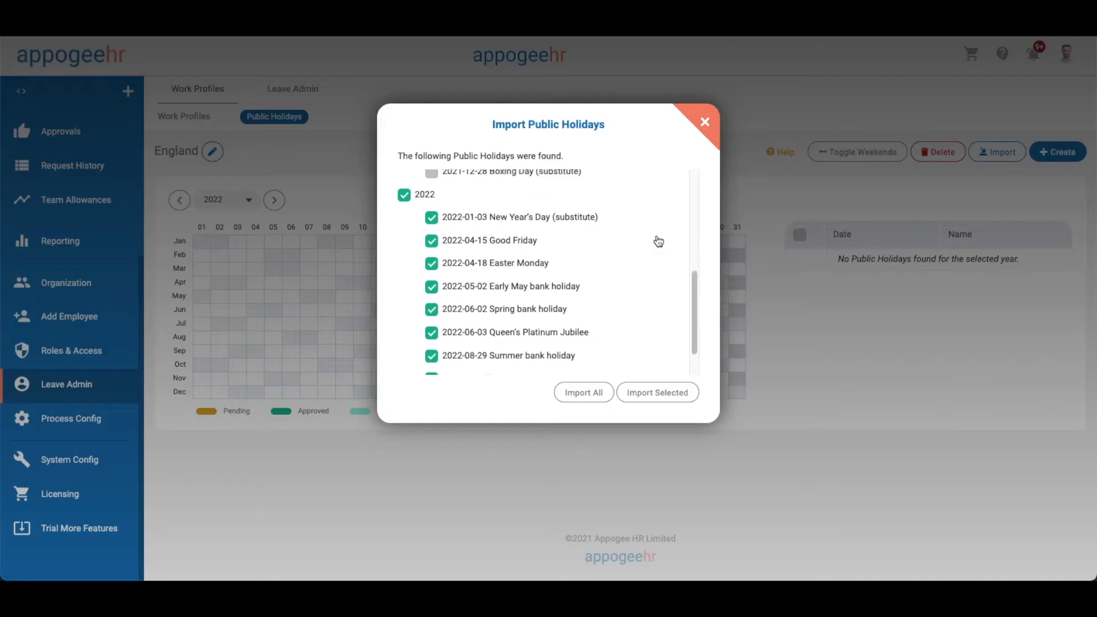
scroll(657, 239, "down", 1)
left_click(680, 392)
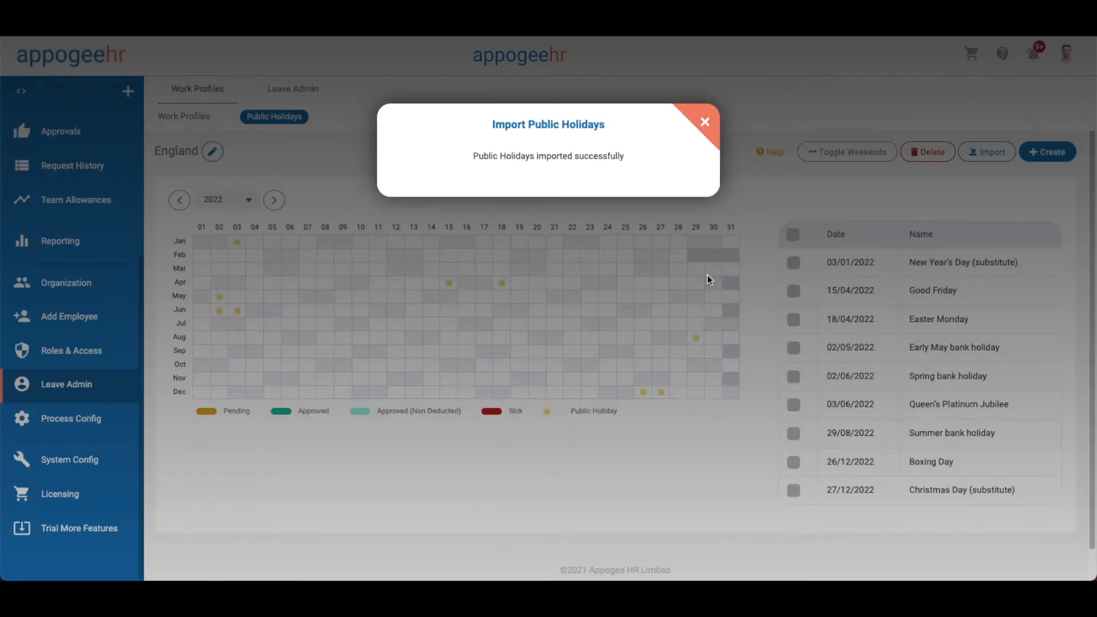
left_click(714, 113)
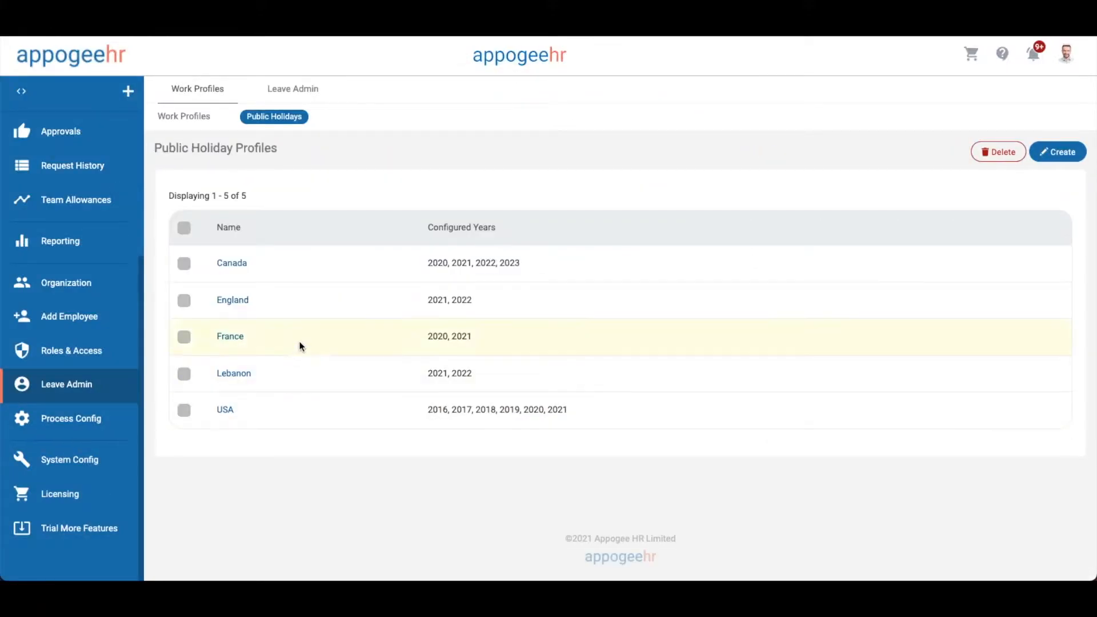
Open Canada's 2022 holiday calendar and fetch holidays from the pasted iCal feed URL
left_click(247, 264)
left_click(280, 203)
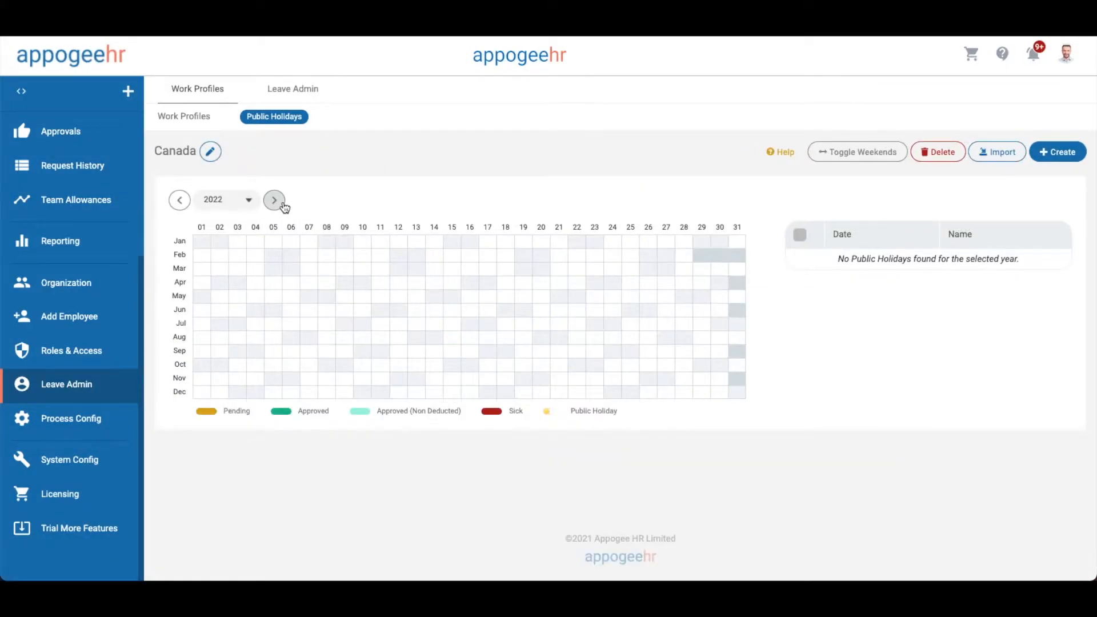
left_click(991, 160)
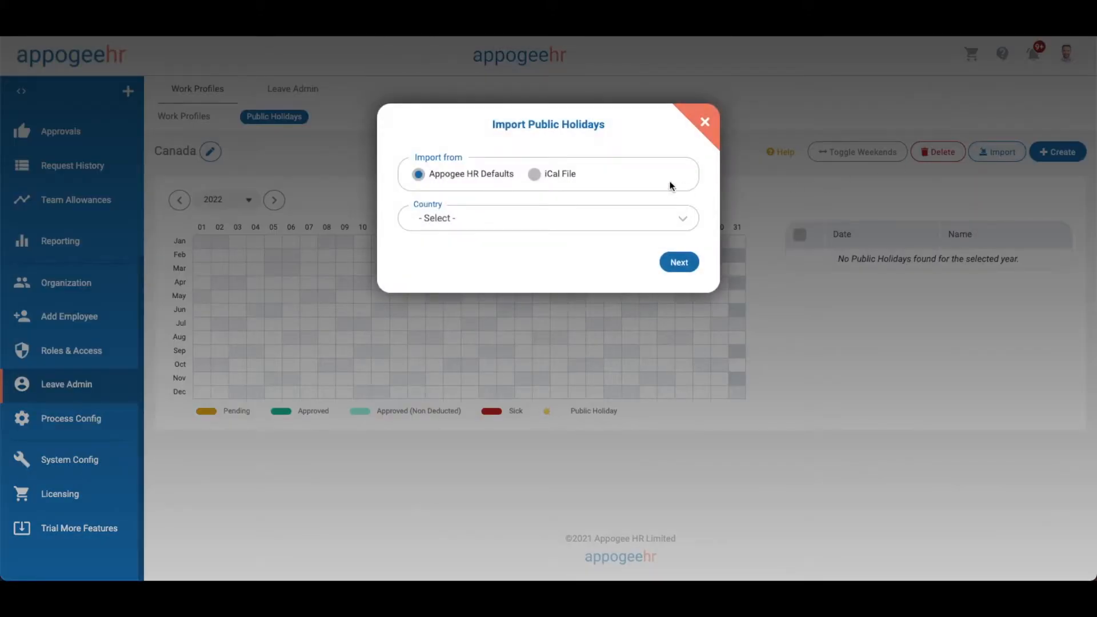
left_click(560, 181)
left_click(537, 216)
type("https://www.officeholidays.com/ics/canada")
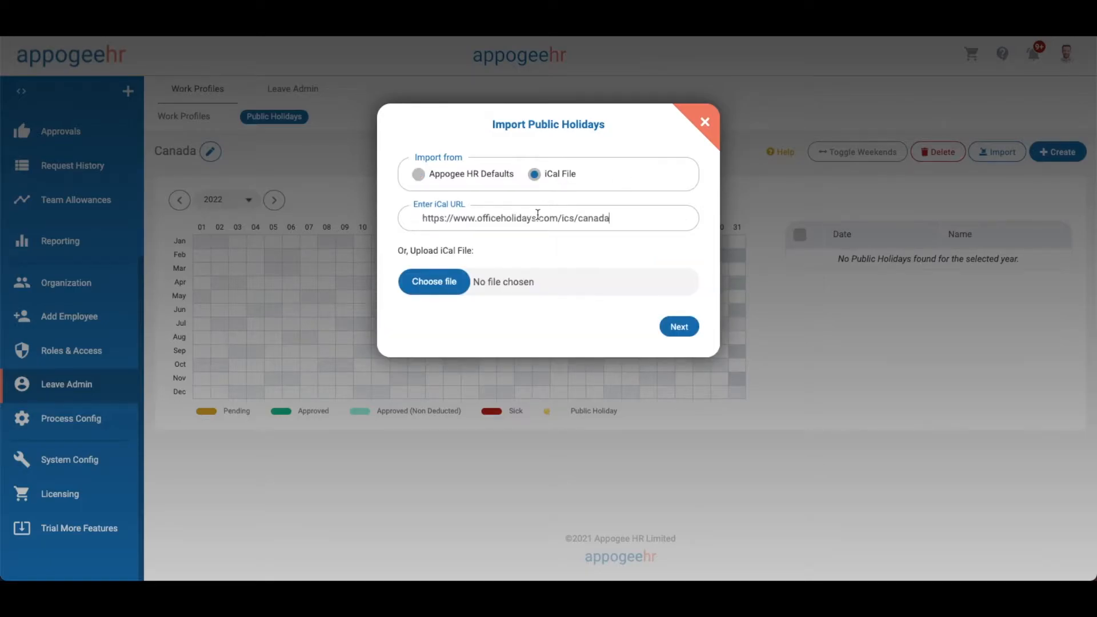
left_click(678, 327)
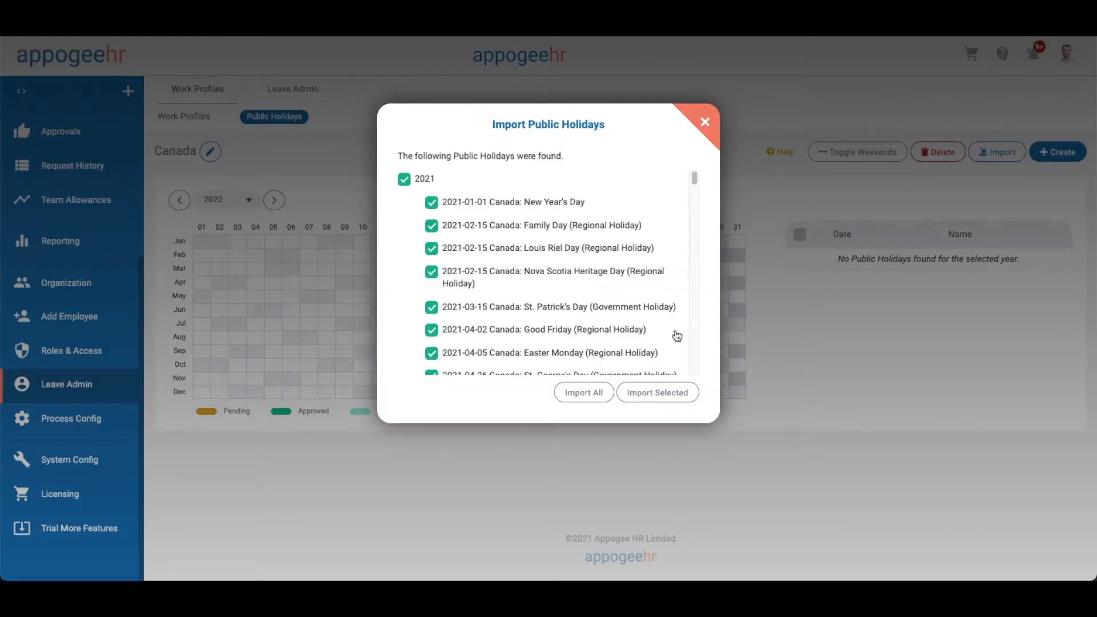
Untick the 2021 holidays and import only Canada's 2022 holidays
left_click(404, 179)
scroll(603, 236, "down", 5)
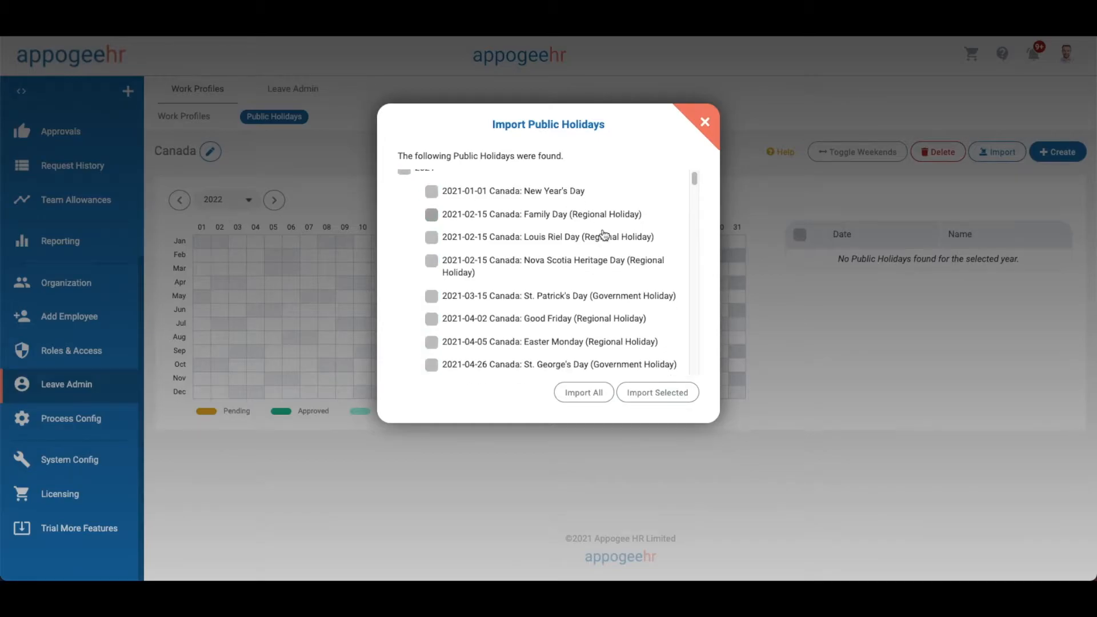
scroll(603, 234, "down", 10)
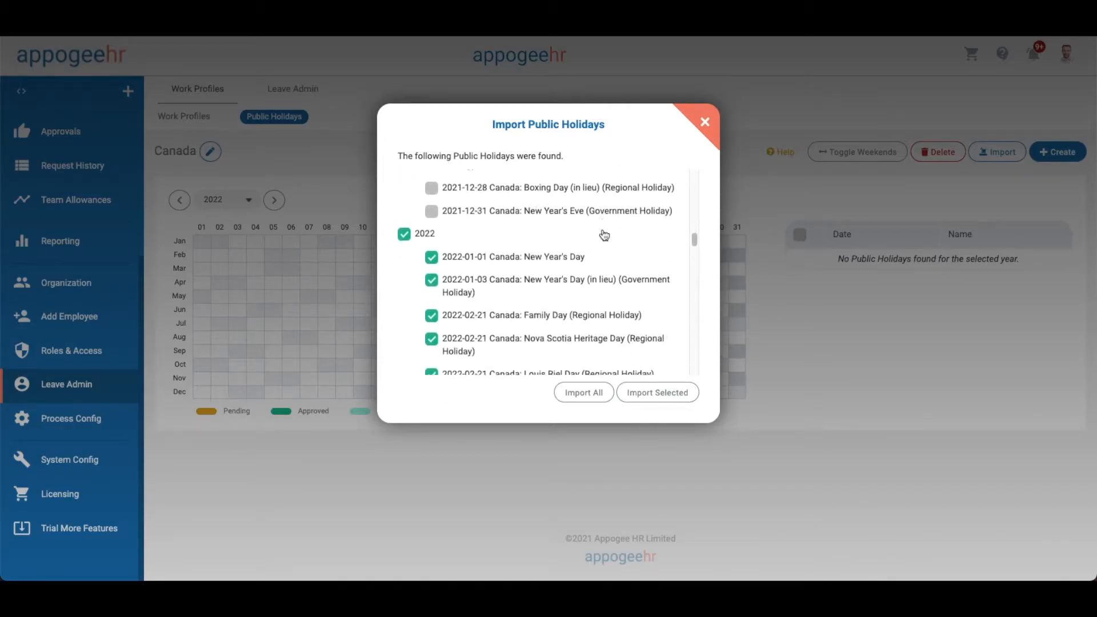
left_click(673, 391)
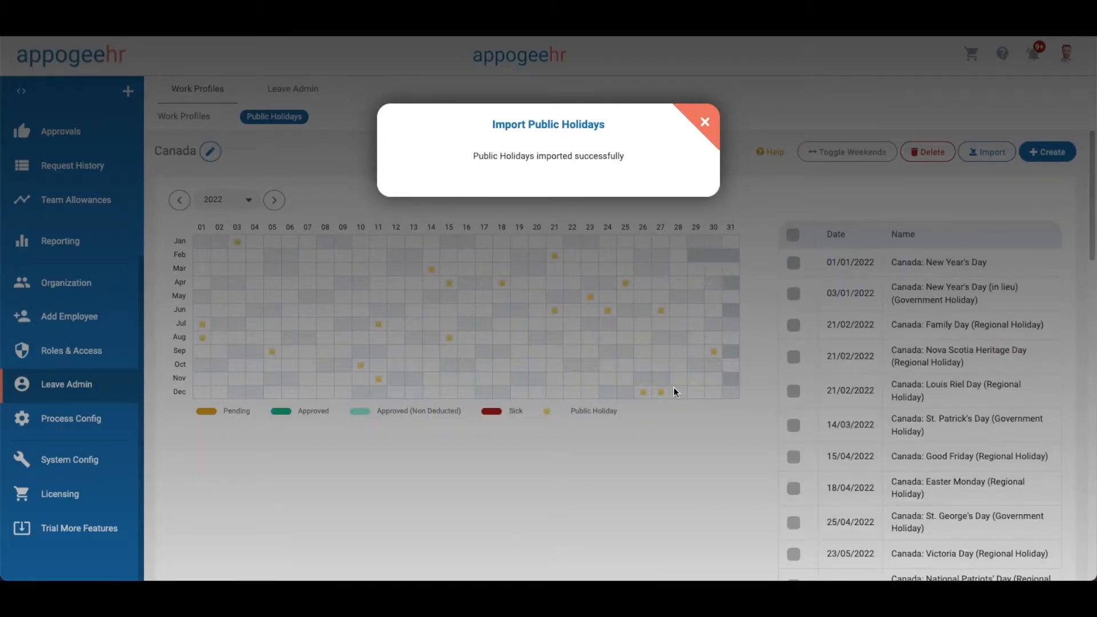
left_click(705, 122)
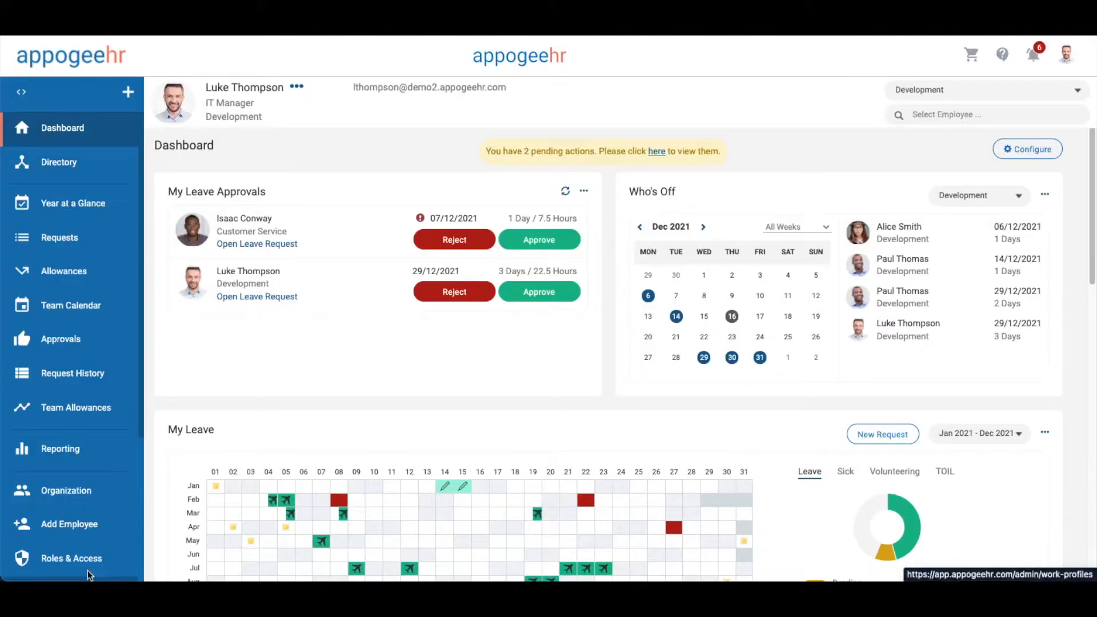
Scroll down the Appogee HR Dashboard
scroll(71, 484, "down", 4)
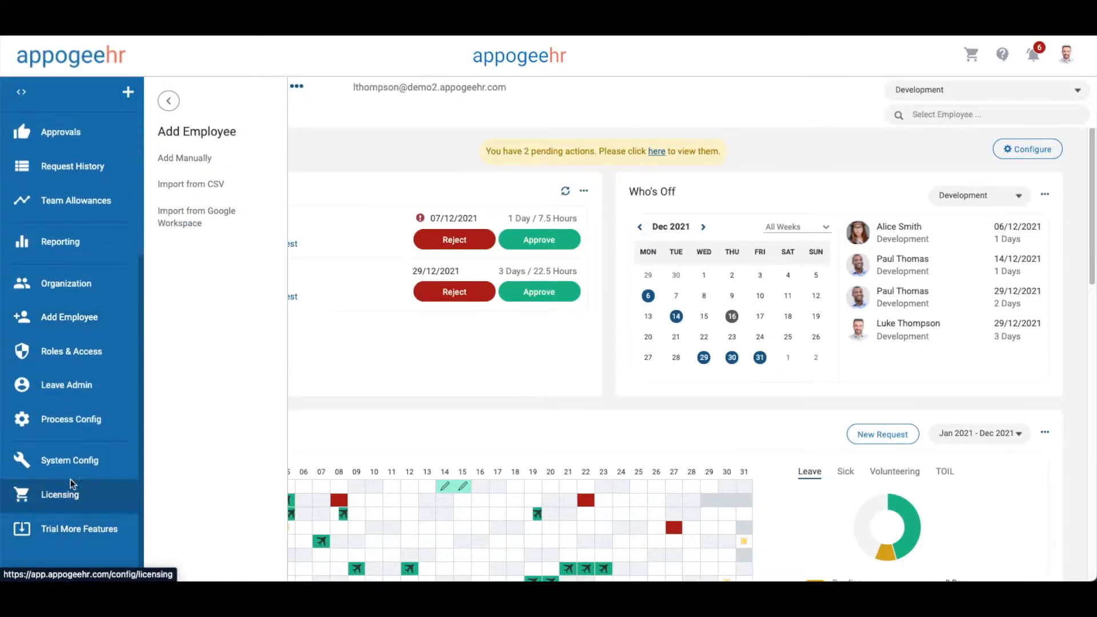
Open the Full Time work profile, keeping England as its public holiday profile
left_click(203, 159)
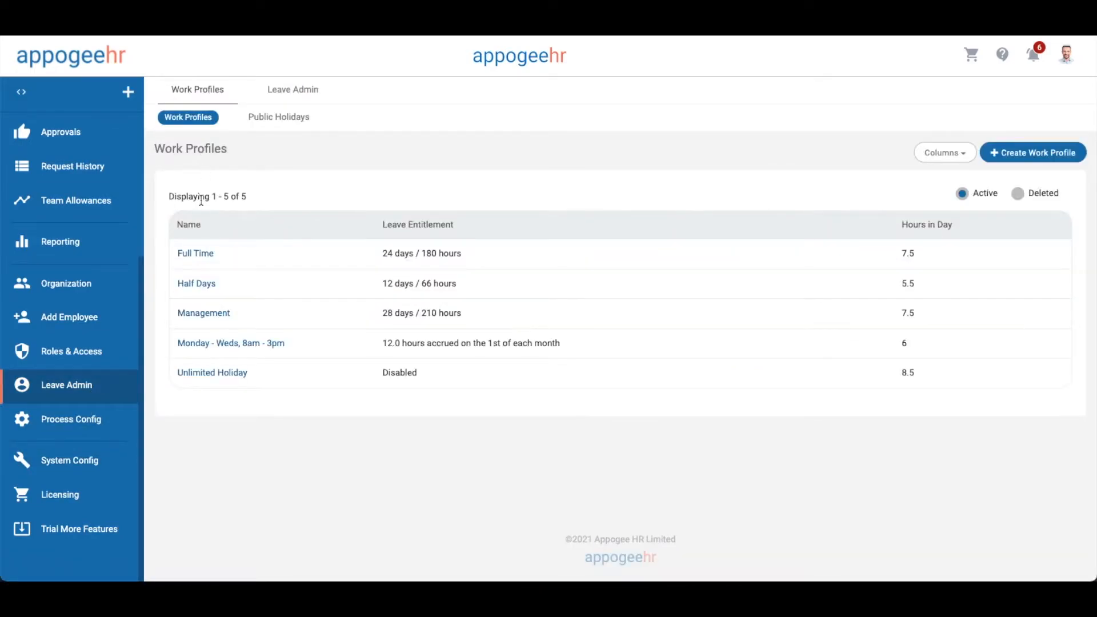
left_click(197, 255)
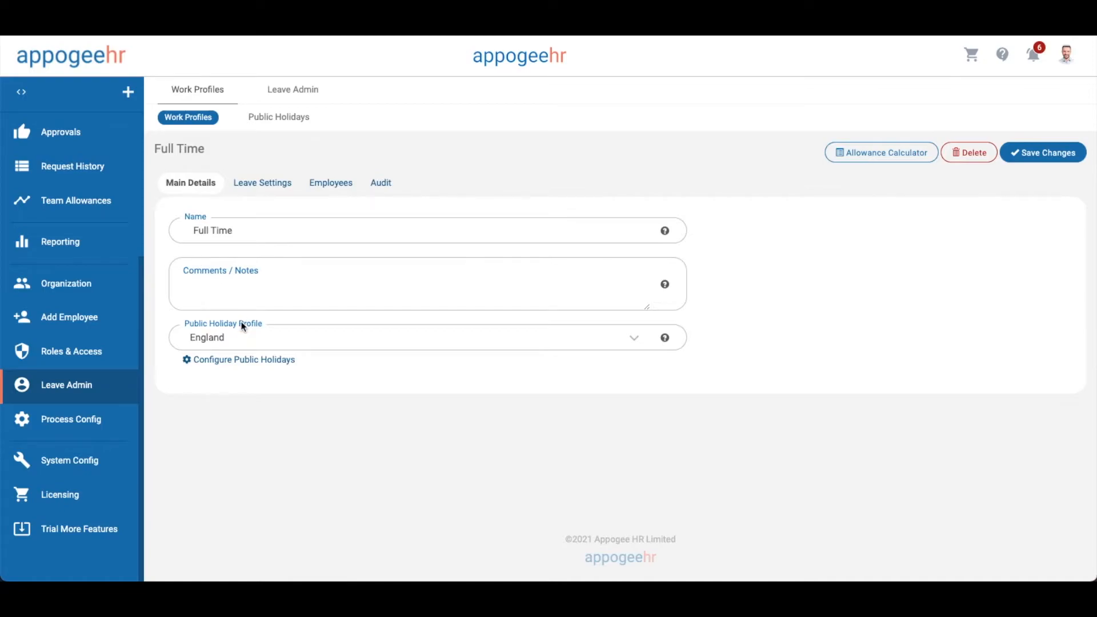
left_click(251, 338)
left_click(251, 338)
Review the first-year allowance calculation and rounding options, leaving them unchanged
left_click(268, 184)
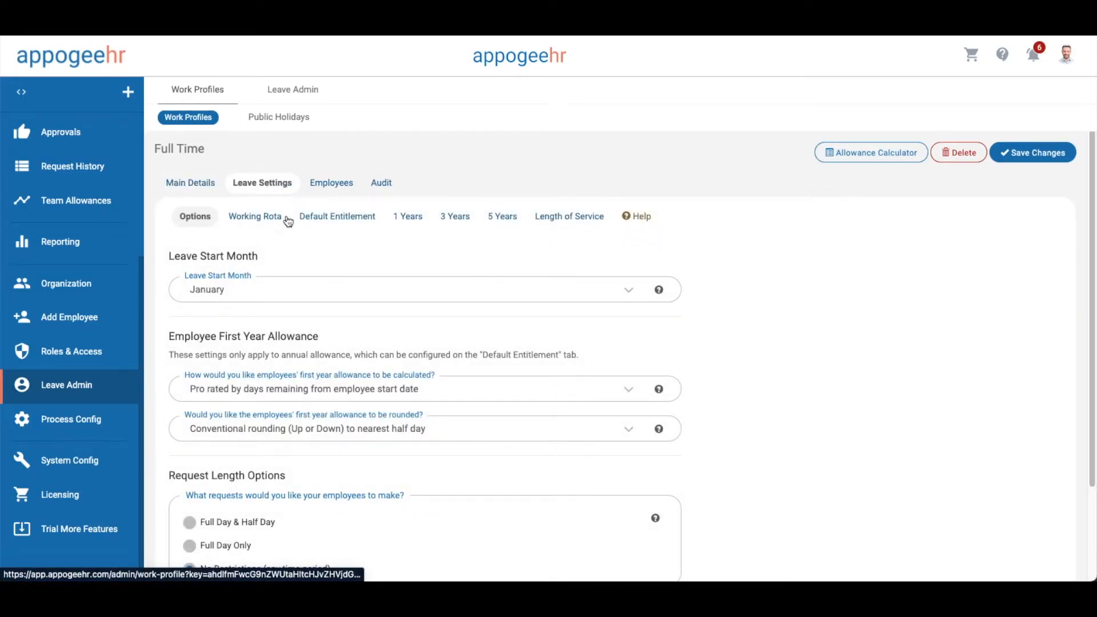
scroll(286, 221, "down", 2)
left_click(300, 281)
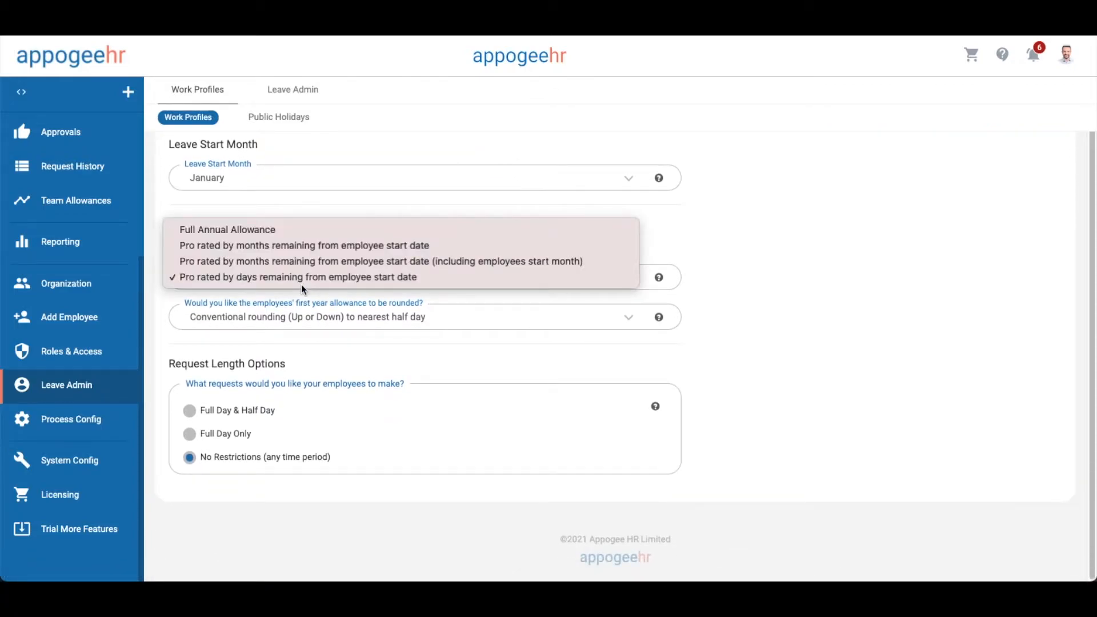
left_click(306, 313)
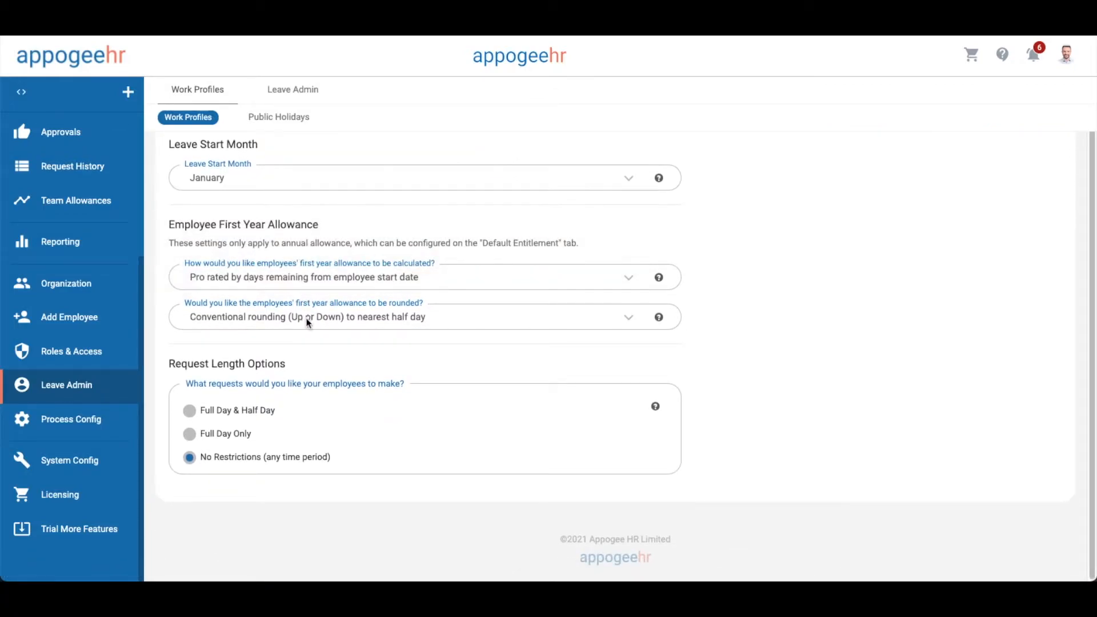
left_click(307, 320)
left_click(312, 335)
scroll(312, 334, "up", 2)
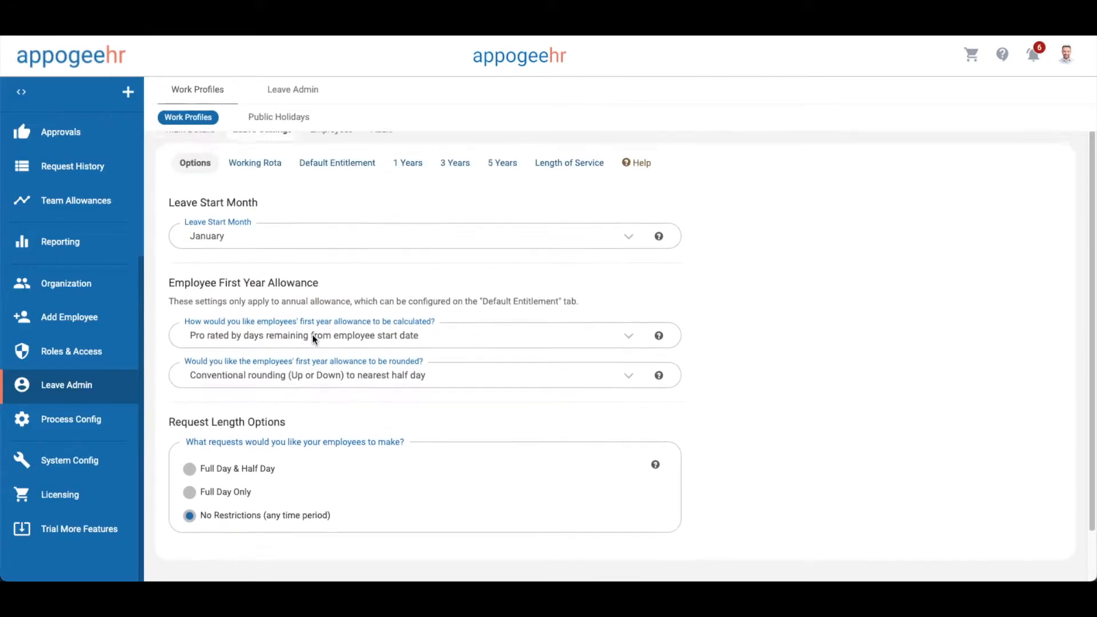
Confirm the working rota of 09:00–17:30 with 7h 30m working hours per day
left_click(269, 221)
scroll(282, 229, "down", 4)
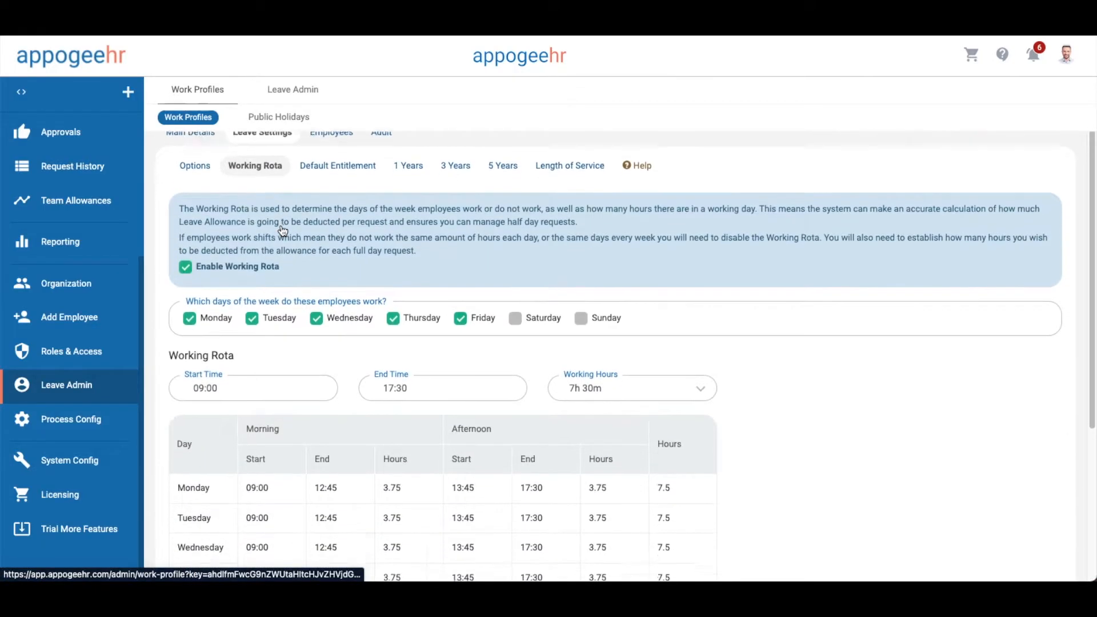
left_click(283, 230)
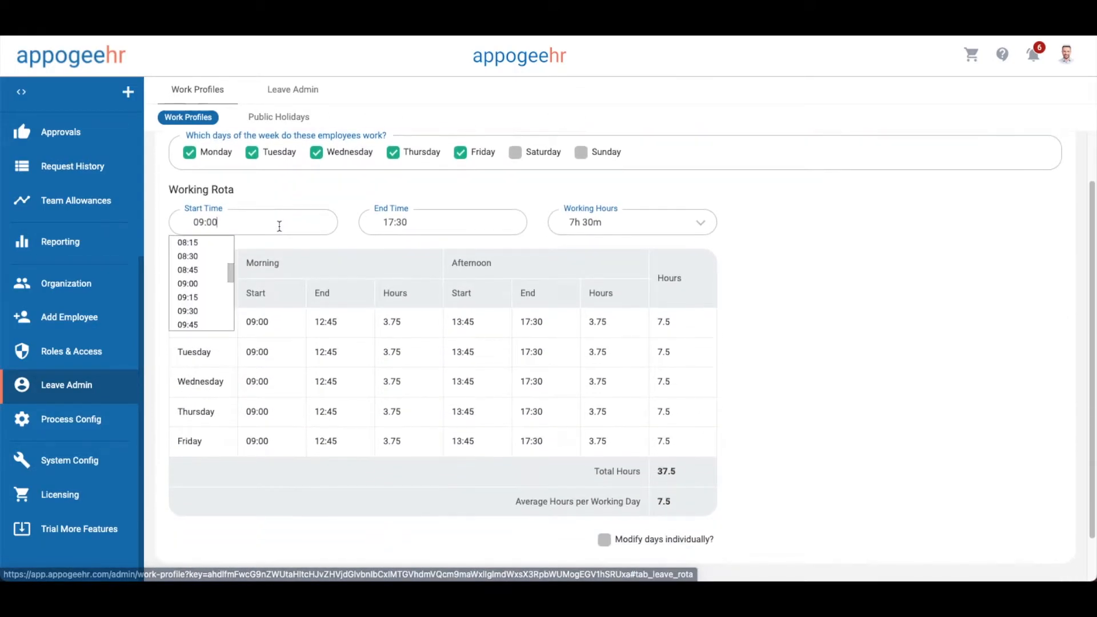
left_click(435, 230)
left_click(618, 228)
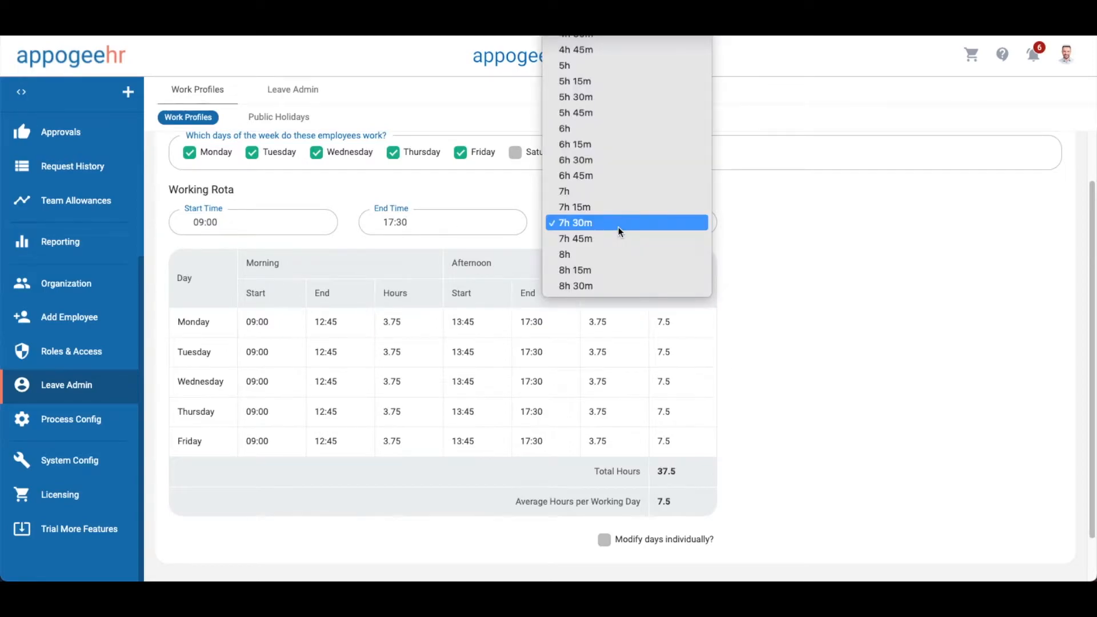
left_click(782, 244)
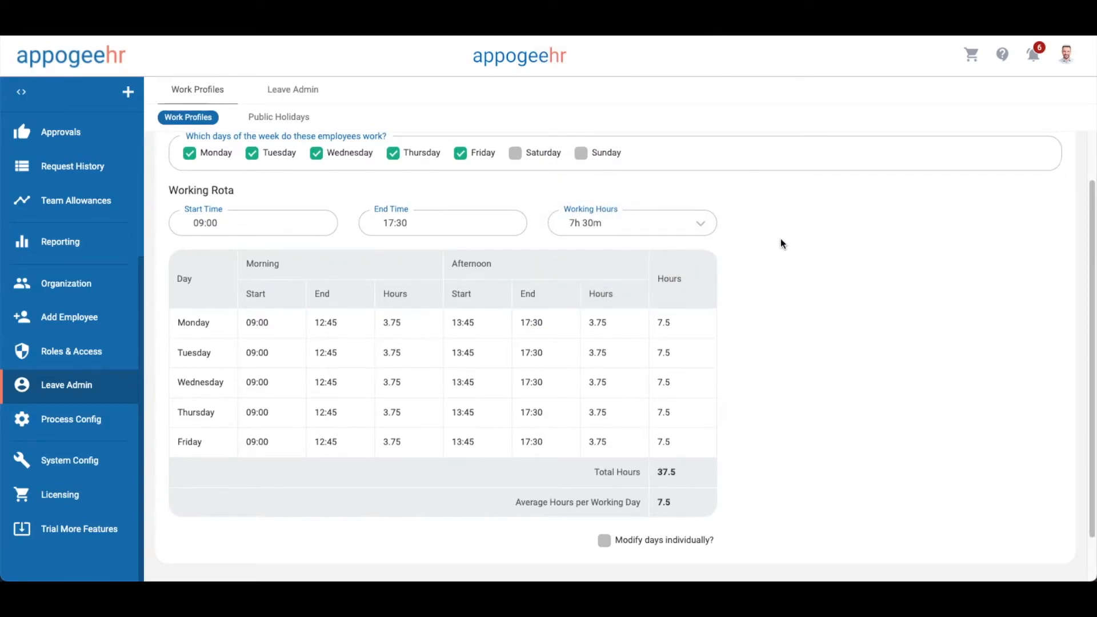
scroll(783, 244, "up", 3)
left_click(343, 157)
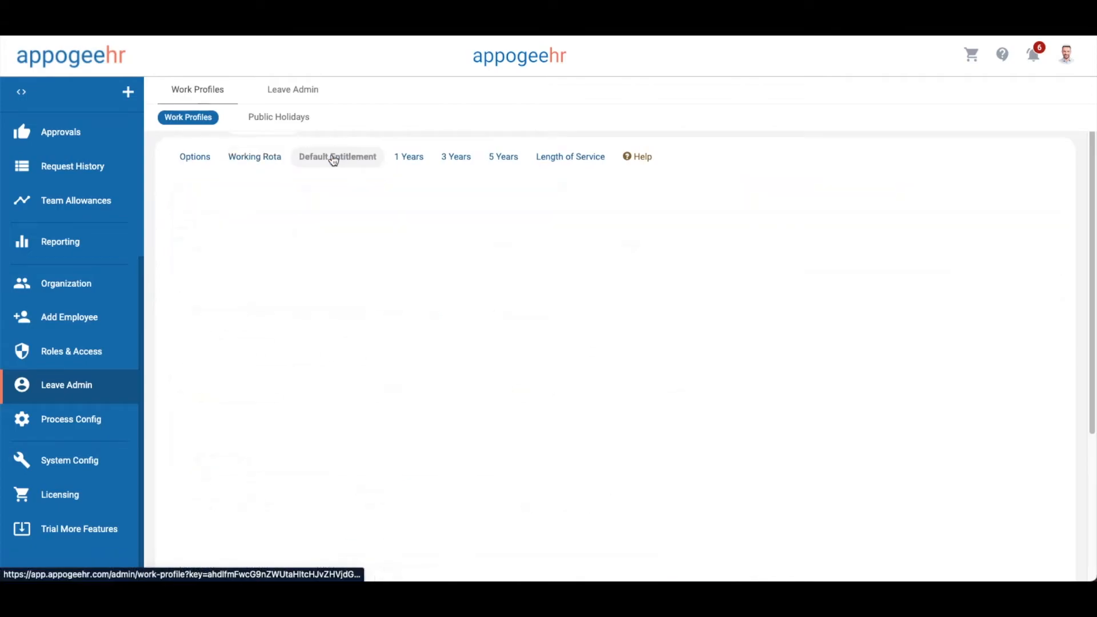
Leave the separate sickness allowance disabled in the Full Time default entitlement
scroll(334, 161, "down", 1)
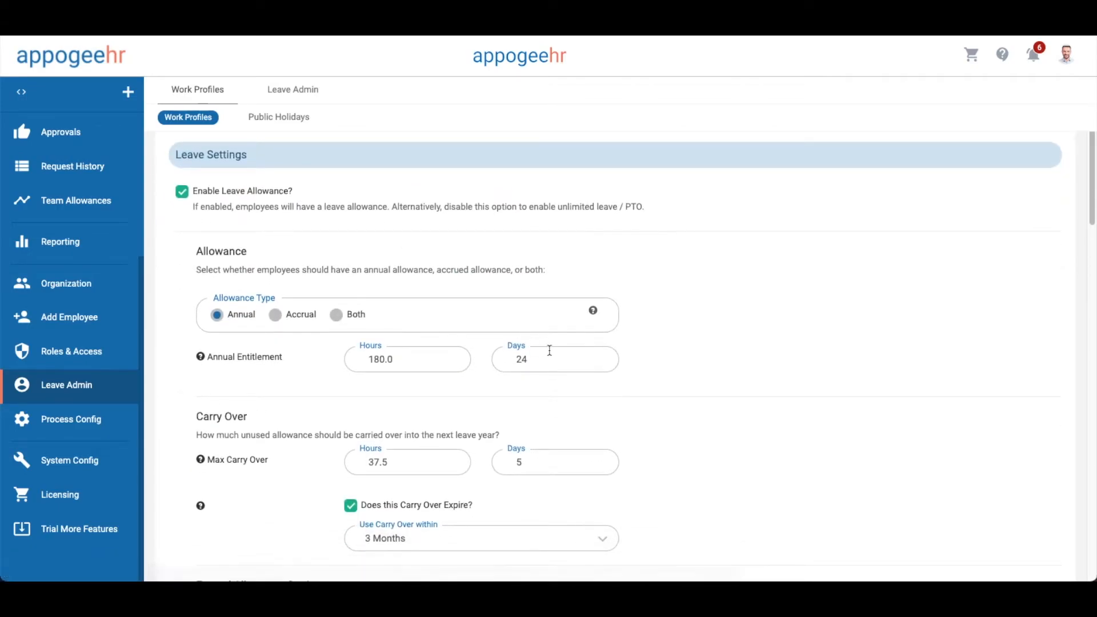
scroll(577, 350, "down", 3)
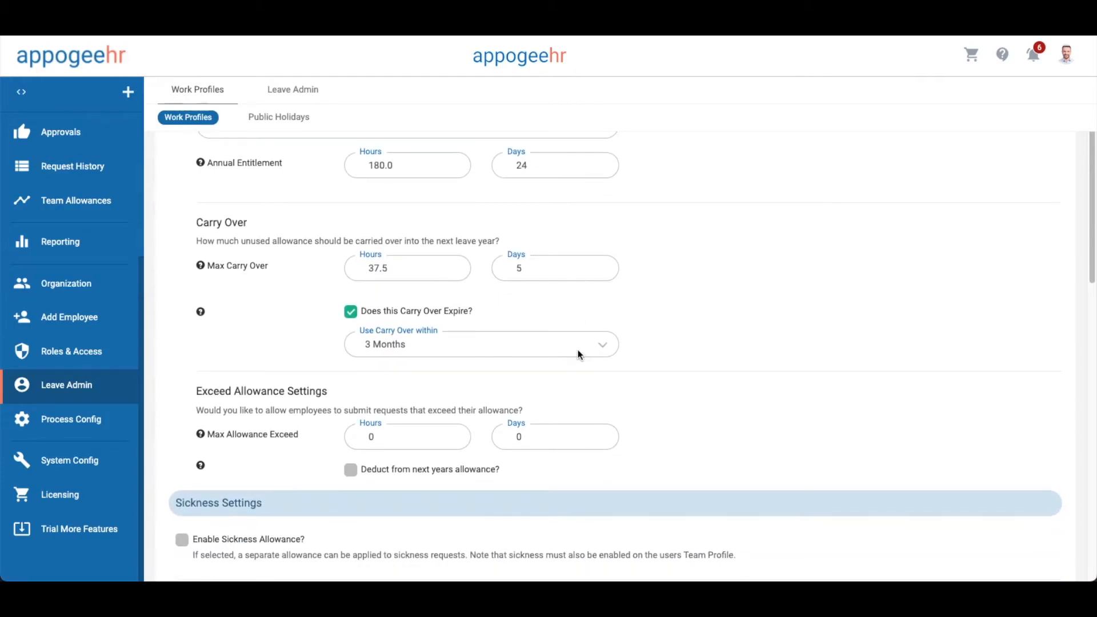
scroll(578, 350, "down", 3)
left_click(254, 385)
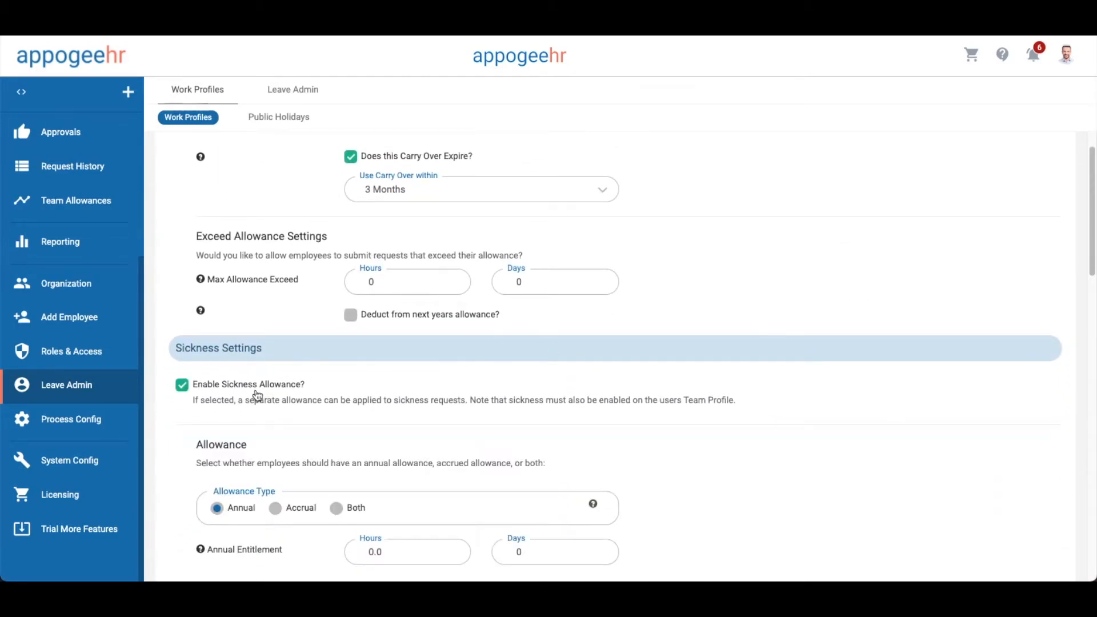
scroll(255, 393, "down", 3)
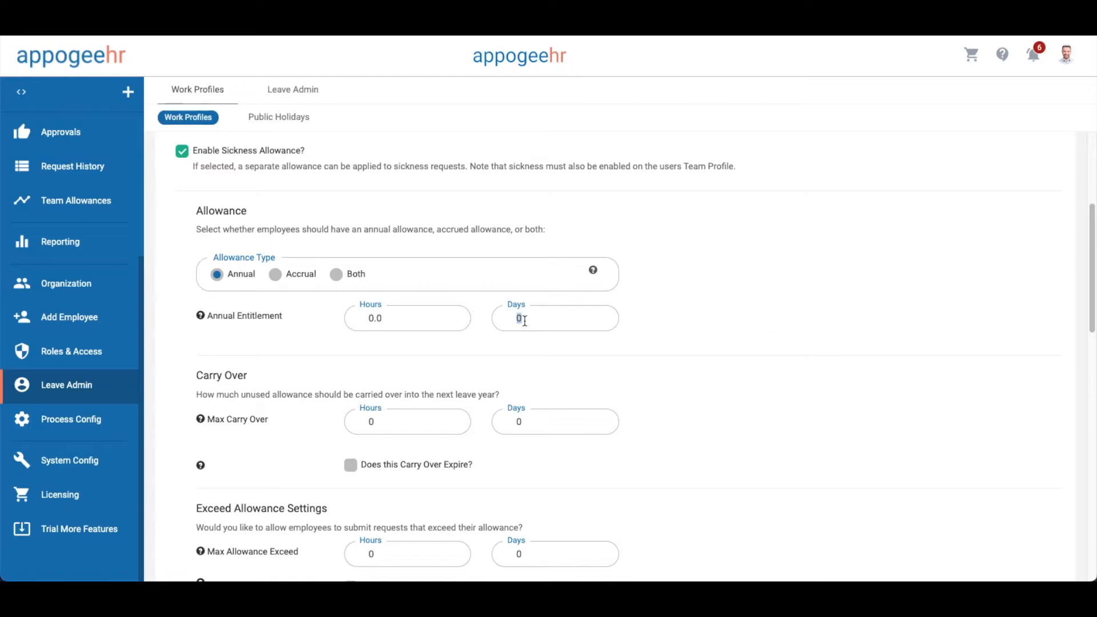
left_click(271, 150)
Keep Volunteering as the Custom 1 leave type with its 2-day allowance
scroll(505, 255, "down", 1)
left_click(505, 259)
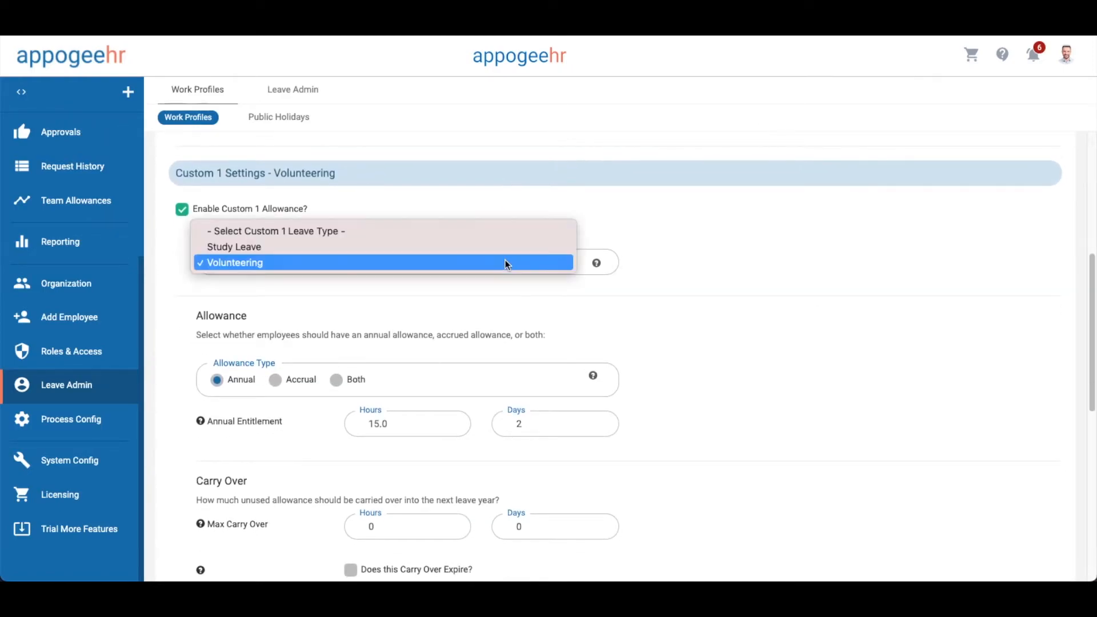
left_click(505, 260)
scroll(703, 291, "down", 1)
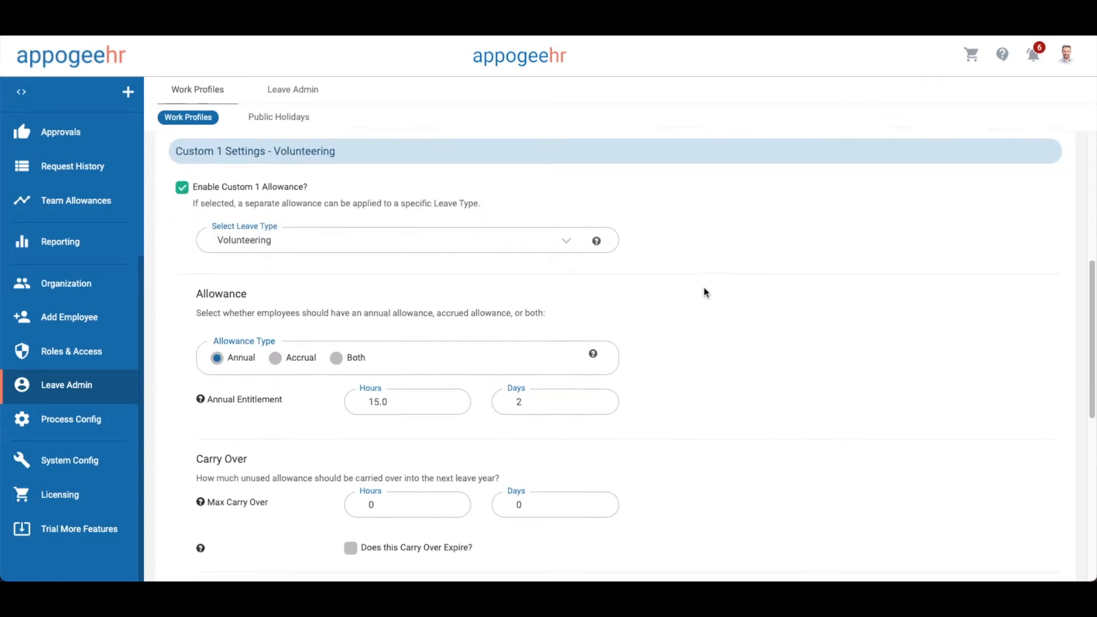
scroll(704, 292, "up", 12)
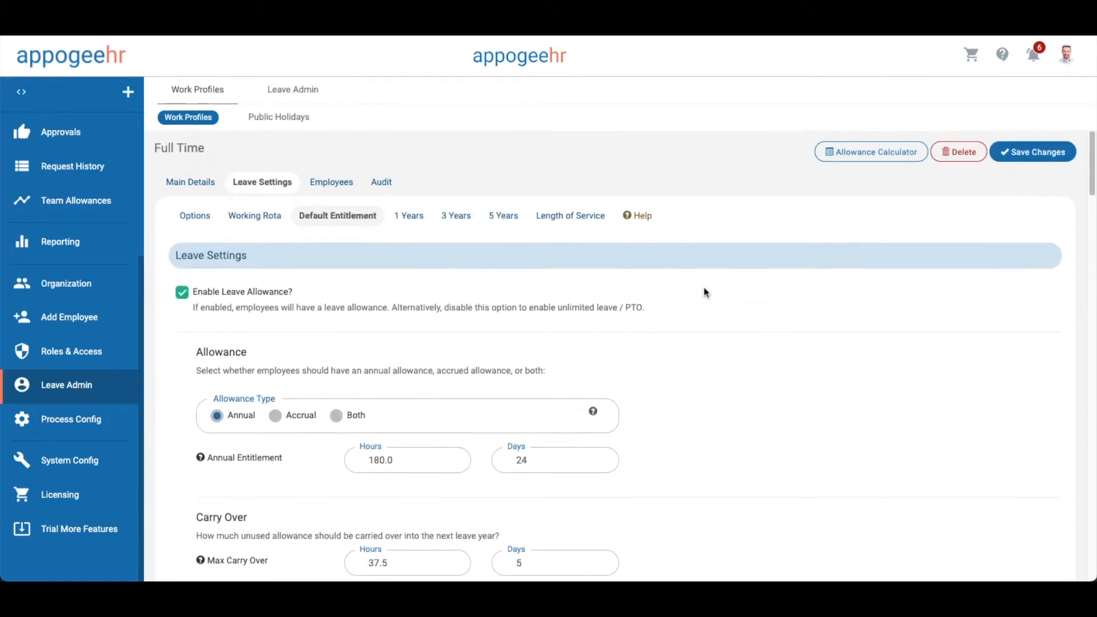
Review the 1, 3 and 5-year service tiers, with 5 years granting 30 days (225.0 hours)
left_click(553, 221)
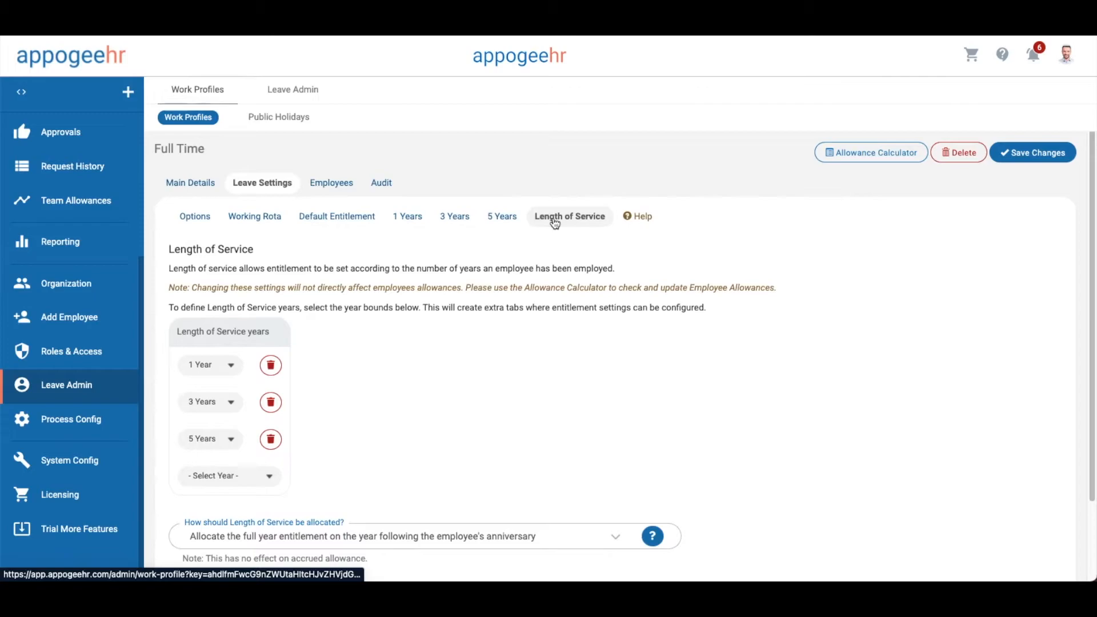
scroll(482, 338, "down", 2)
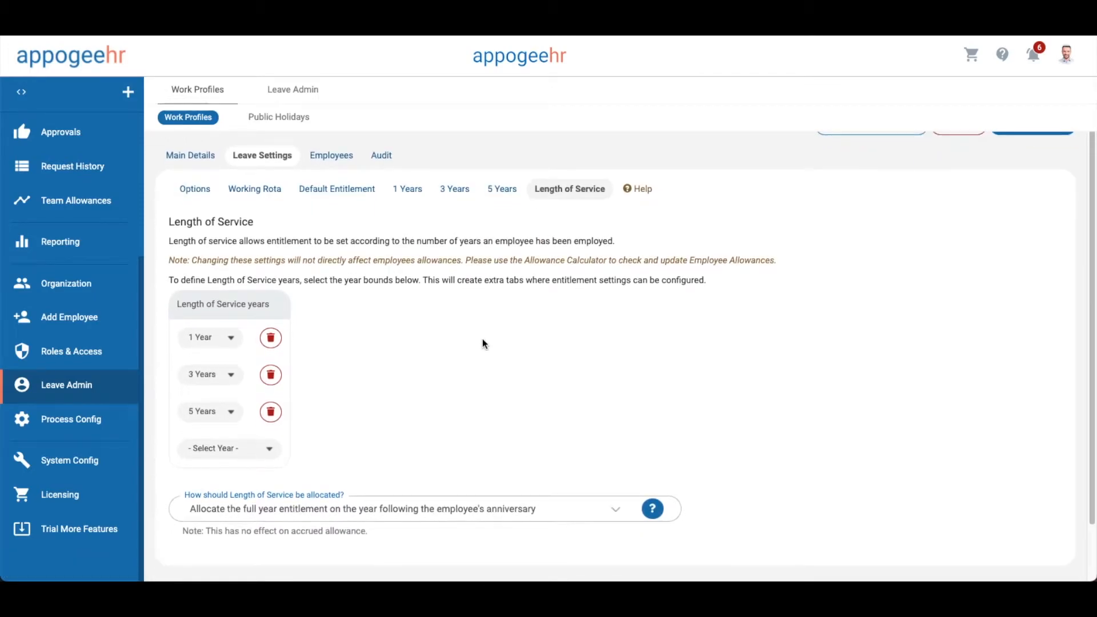
left_click(232, 305)
left_click(444, 304)
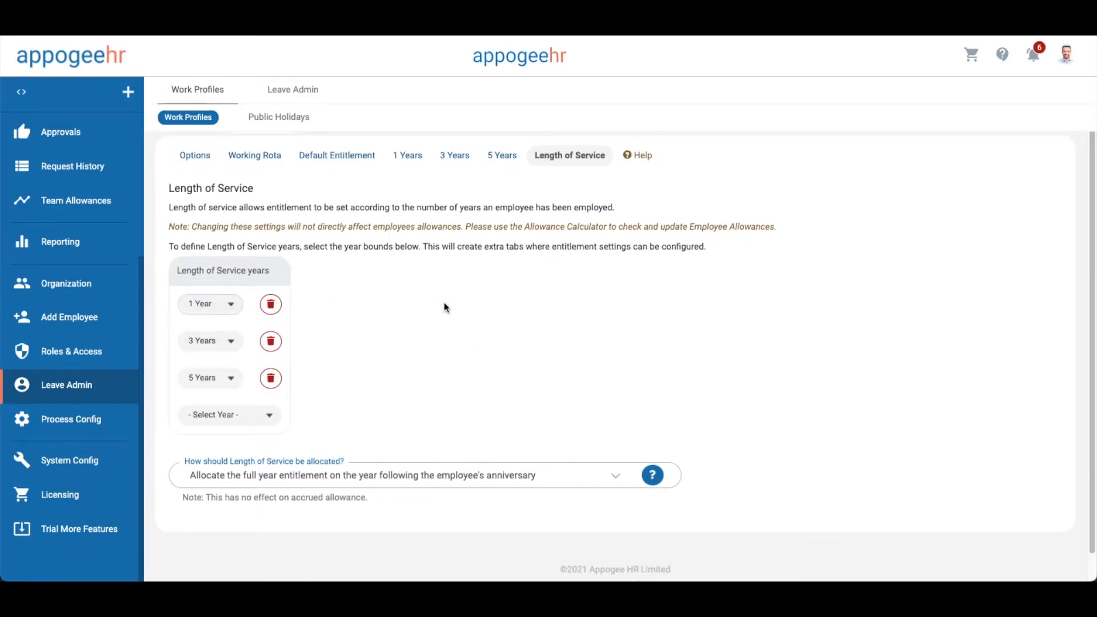
scroll(444, 303, "down", 1)
scroll(444, 302, "up", 3)
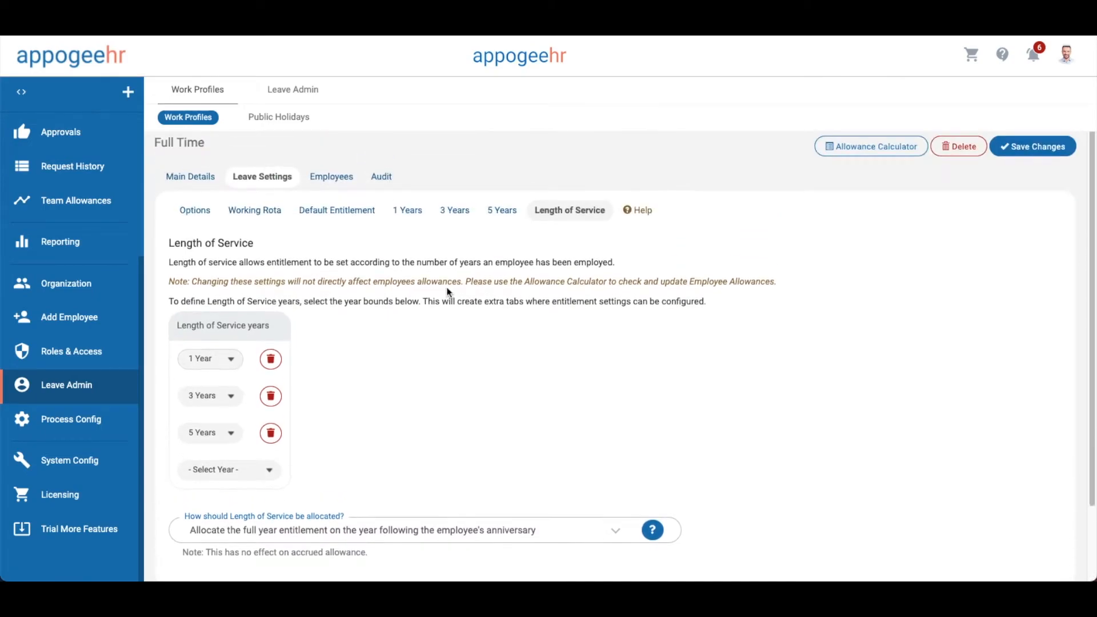
left_click(402, 210)
left_click(454, 211)
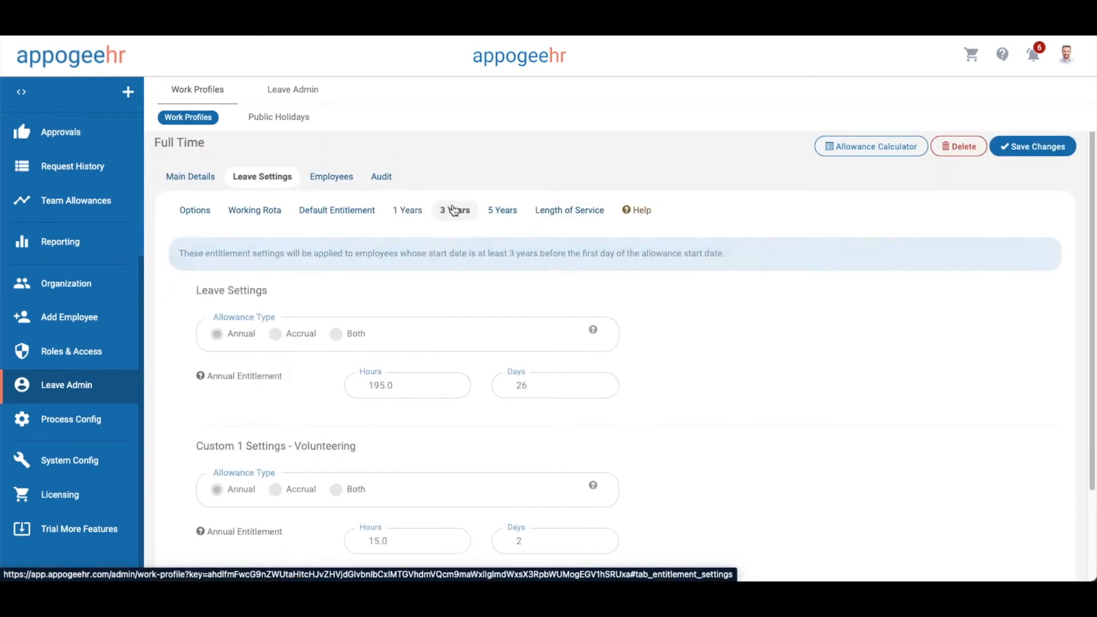
left_click(492, 211)
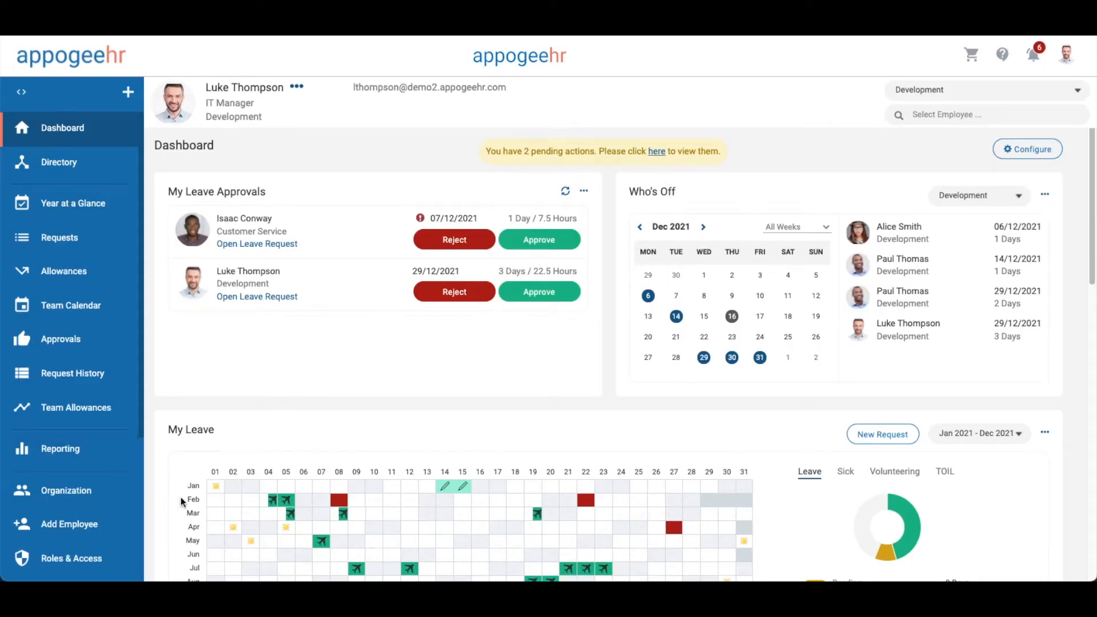
Create the Business Development and Product teams
left_click(113, 490)
left_click(171, 184)
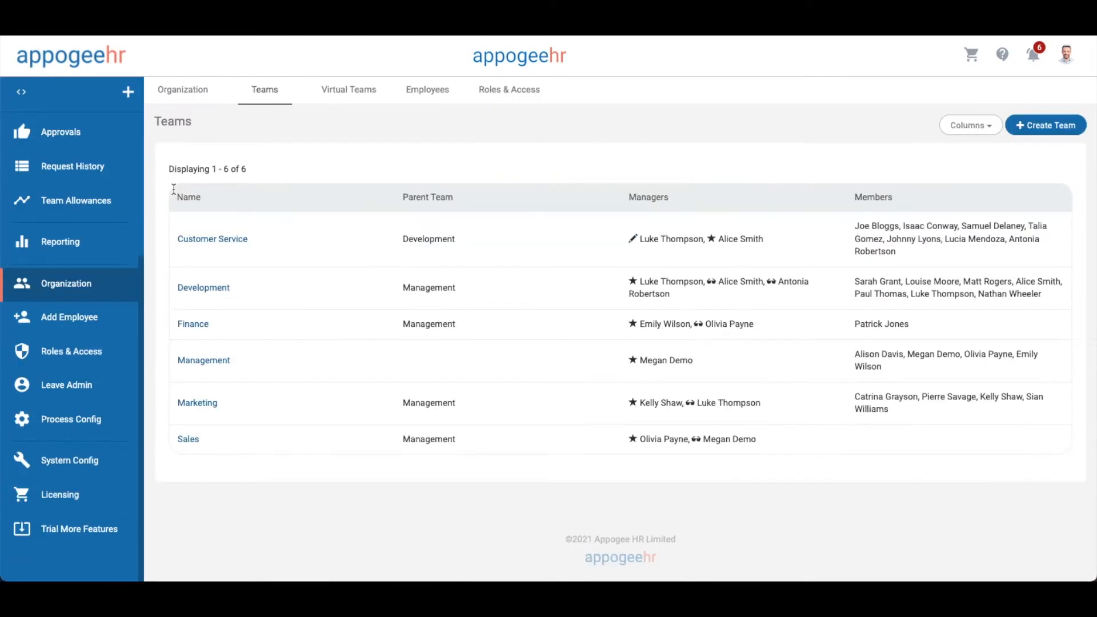
left_click(1043, 125)
type("Business Development")
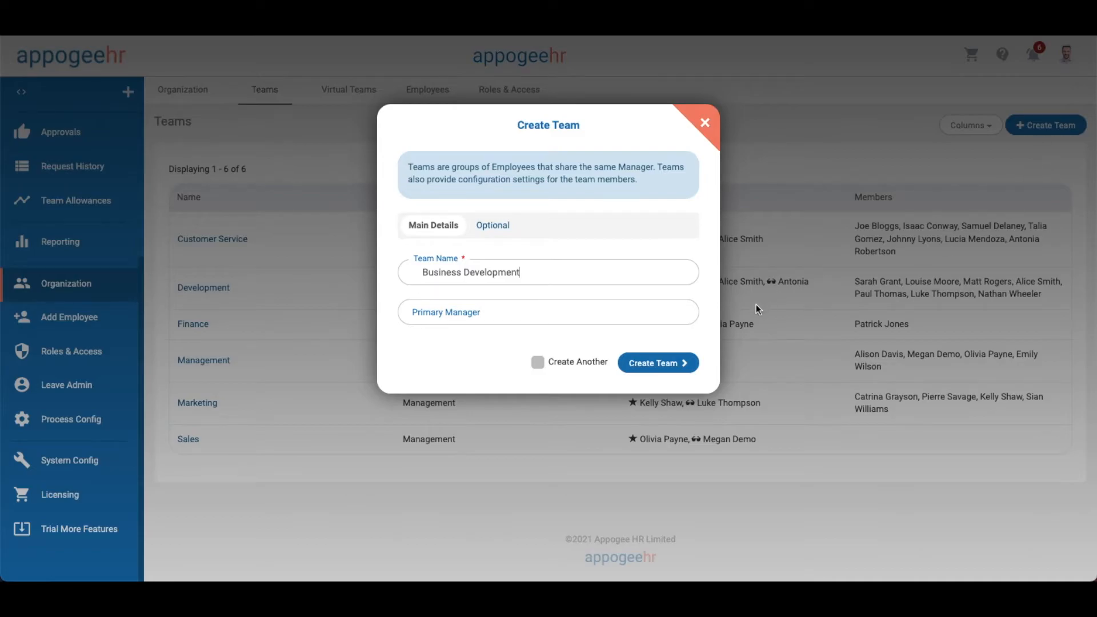
left_click(679, 361)
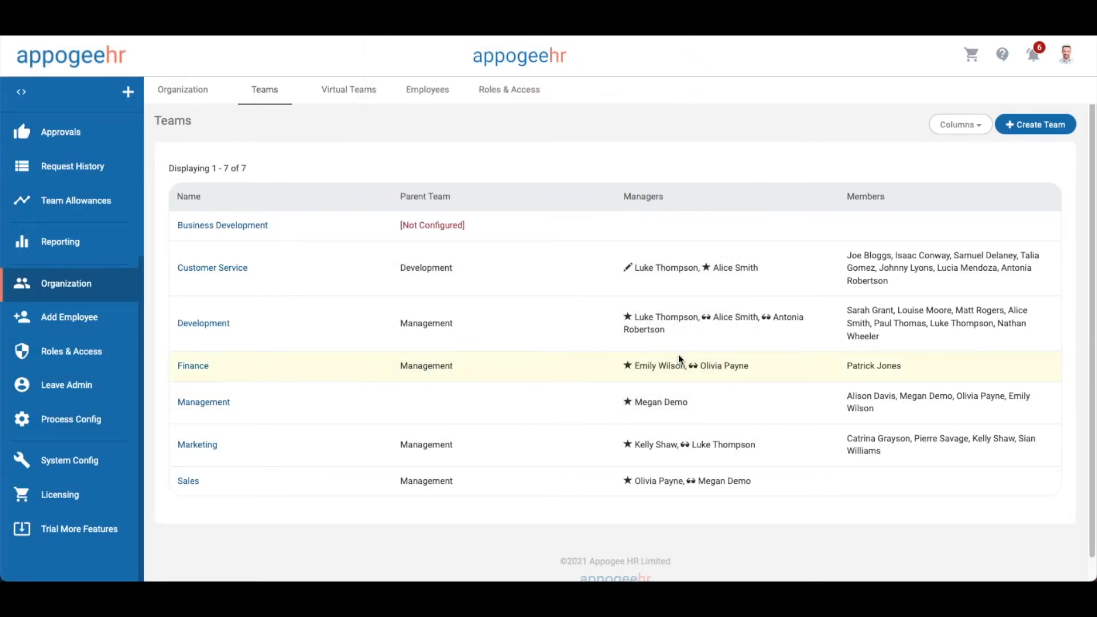
left_click(1037, 125)
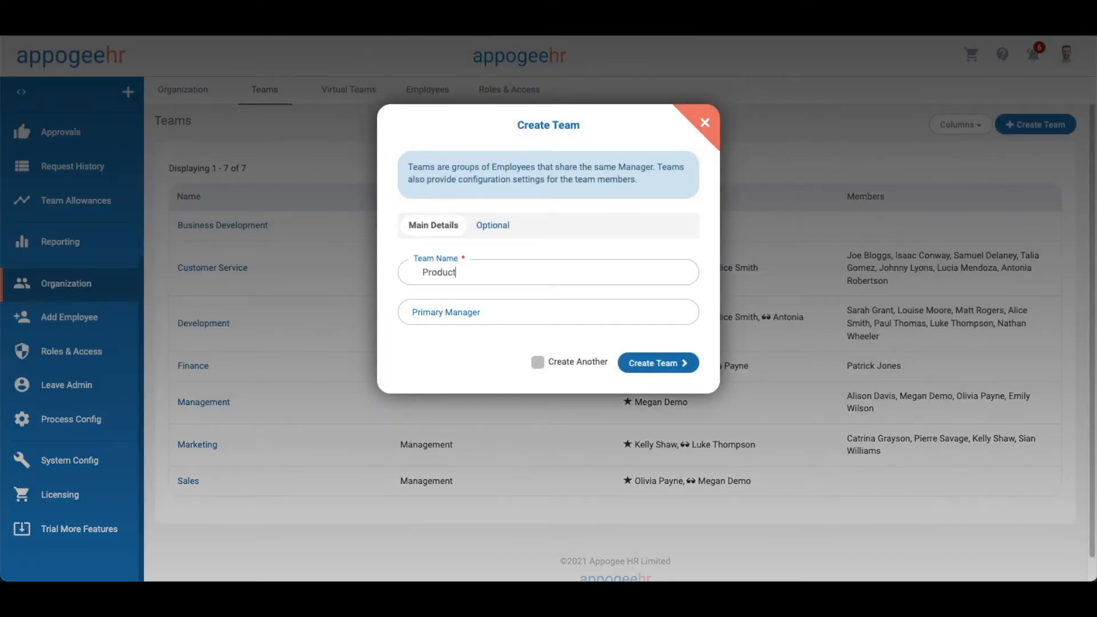
left_click(637, 363)
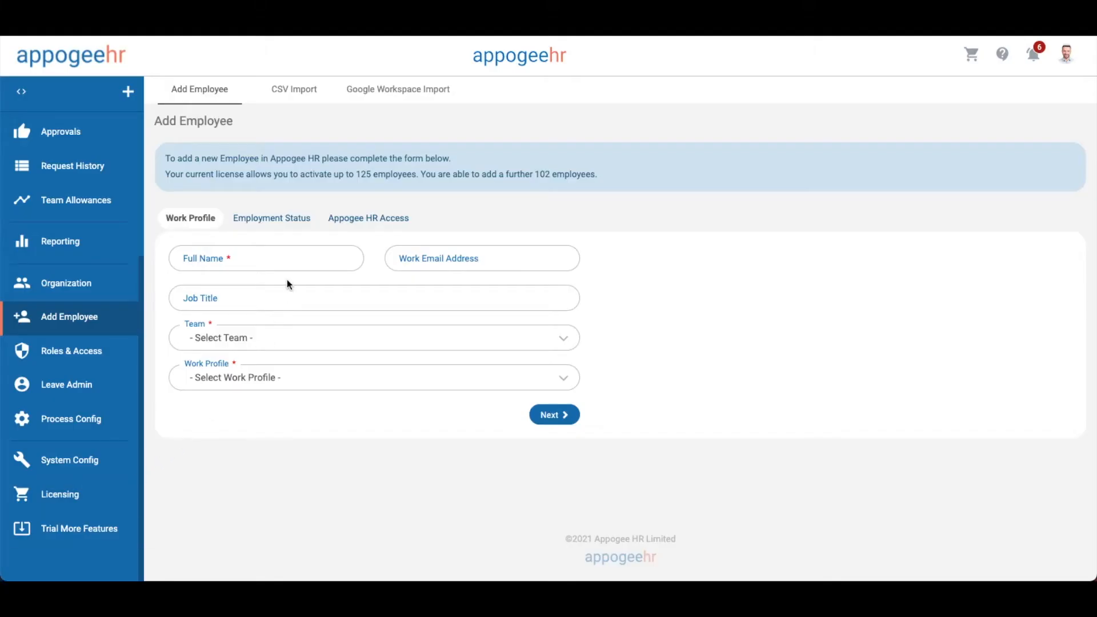
Enter an employee's full name in the import template and download it as CSV
left_click(293, 251)
type("Emmeline")
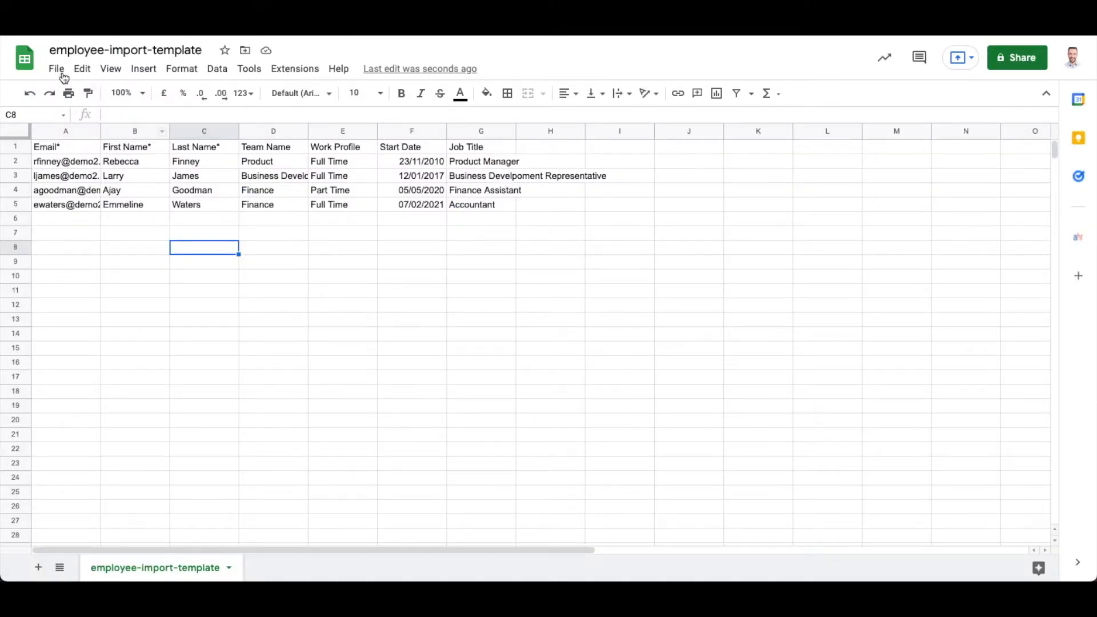
left_click(57, 69)
mouse_move(191, 237)
left_click(374, 324)
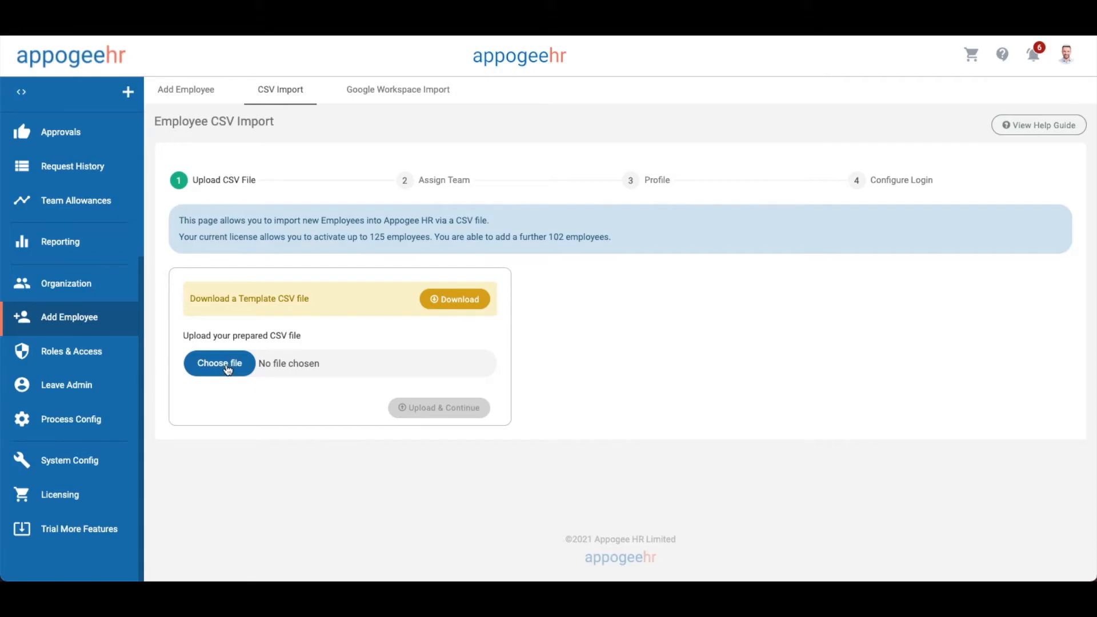
Upload the employee import template CSV file
left_click(220, 364)
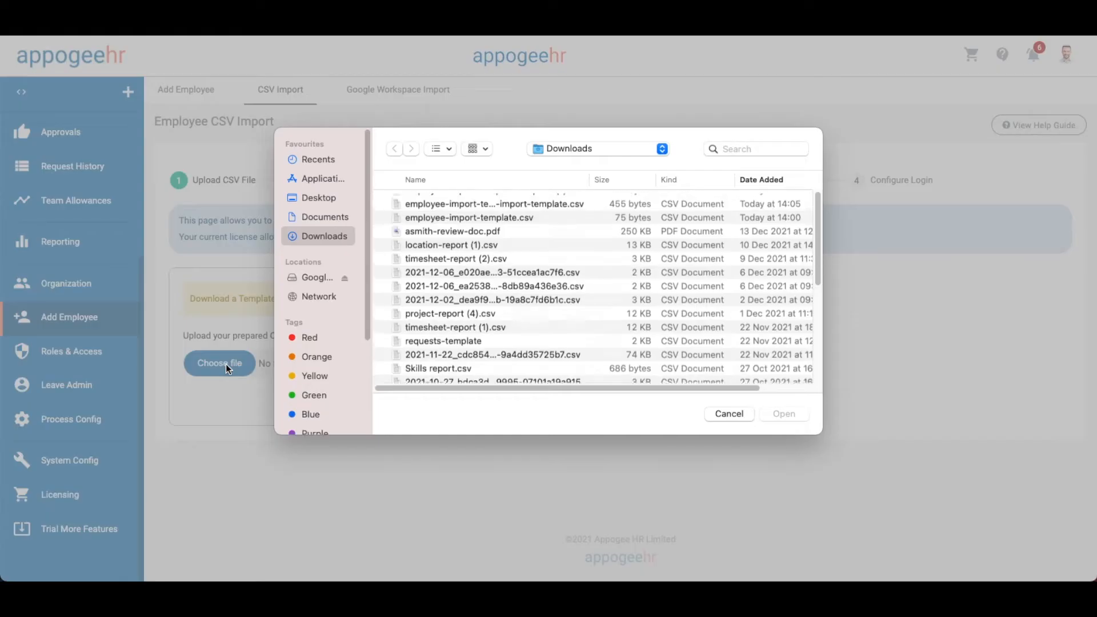
double_click(481, 201)
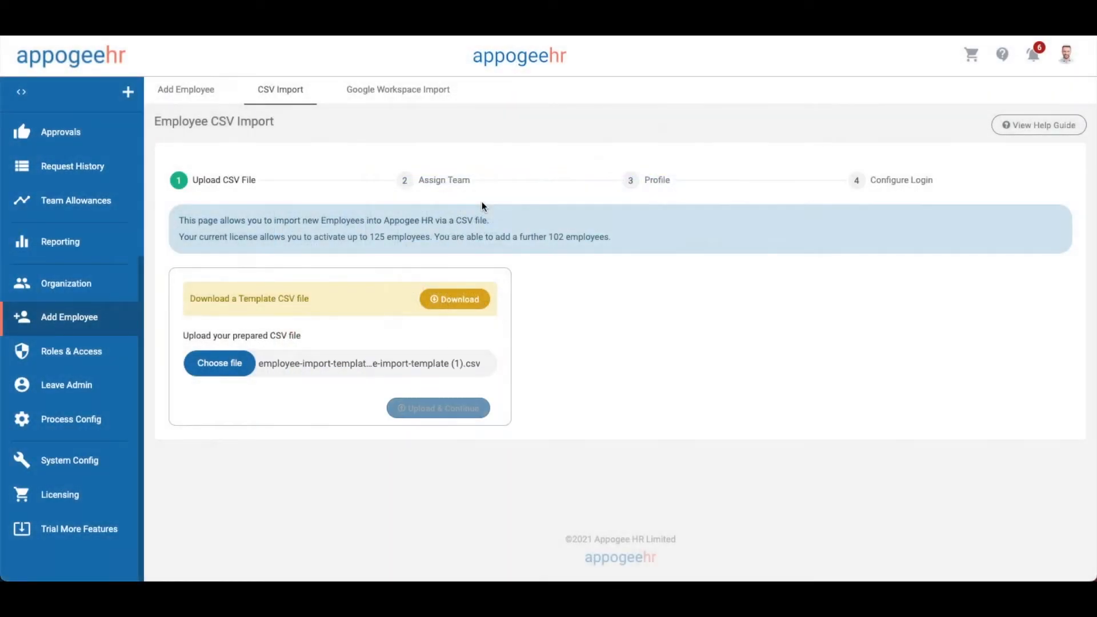
left_click(440, 415)
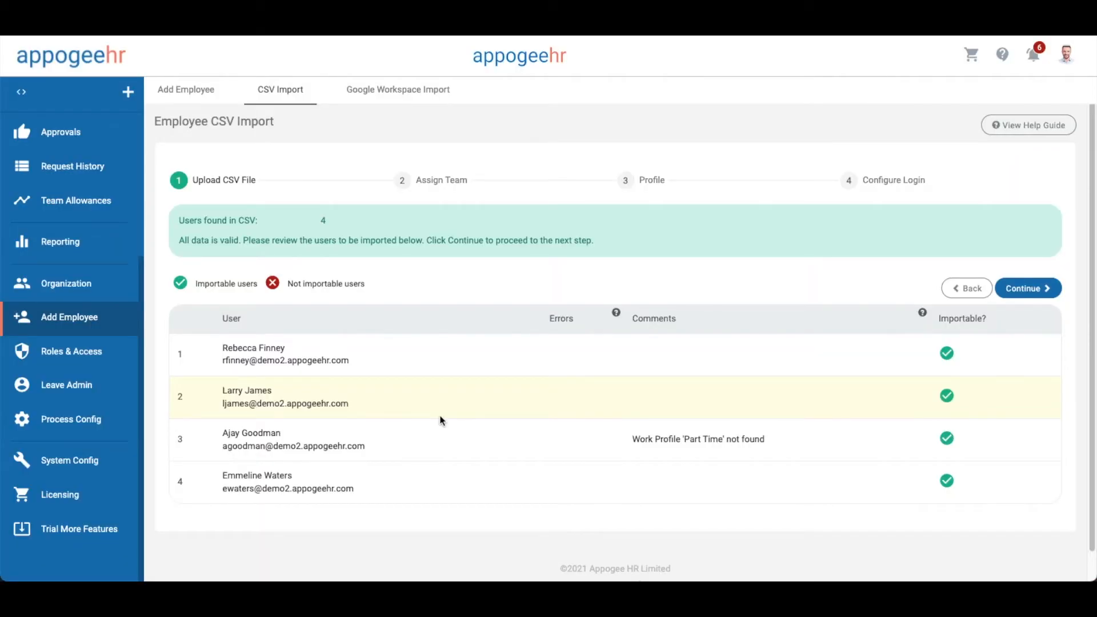
left_click(1017, 287)
Give the third employee the Half Days work profile and keep the first in Product
left_click(969, 428)
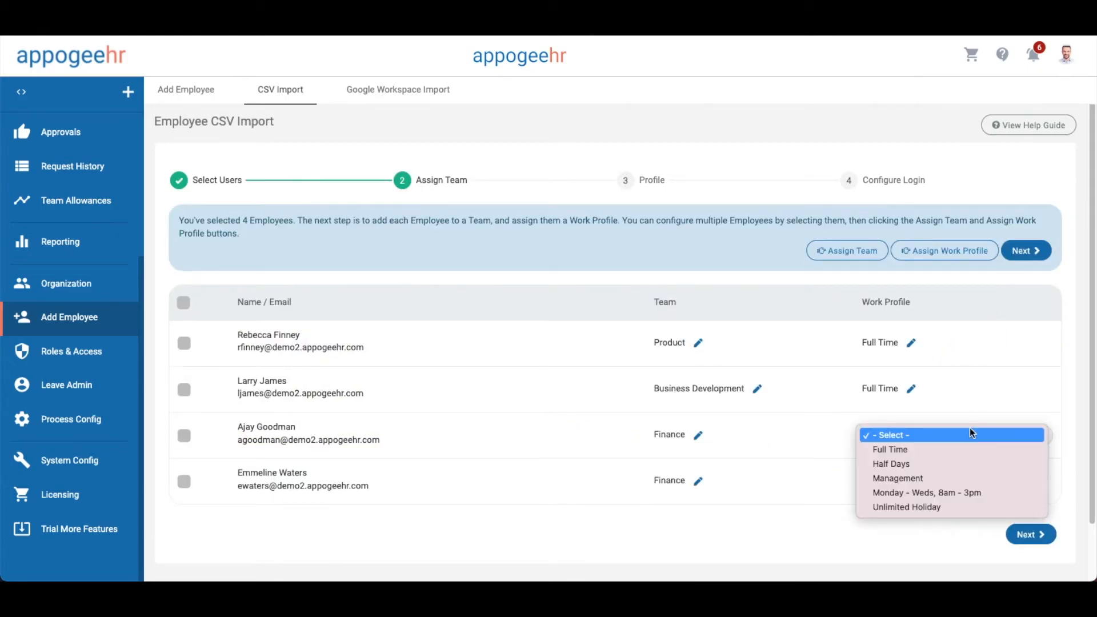
left_click(959, 463)
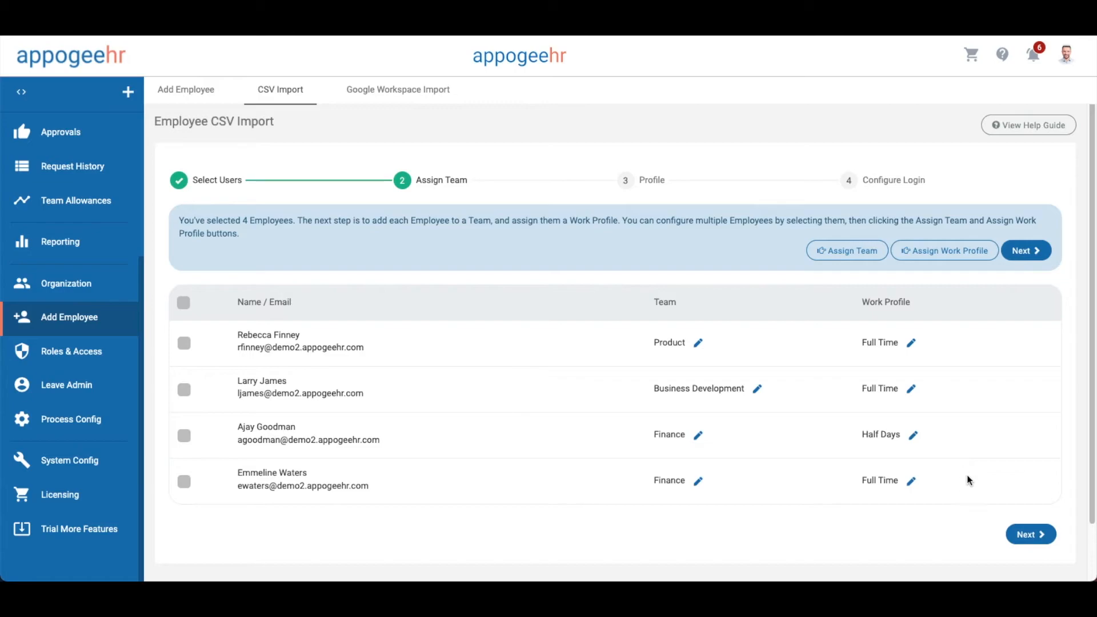
left_click(699, 342)
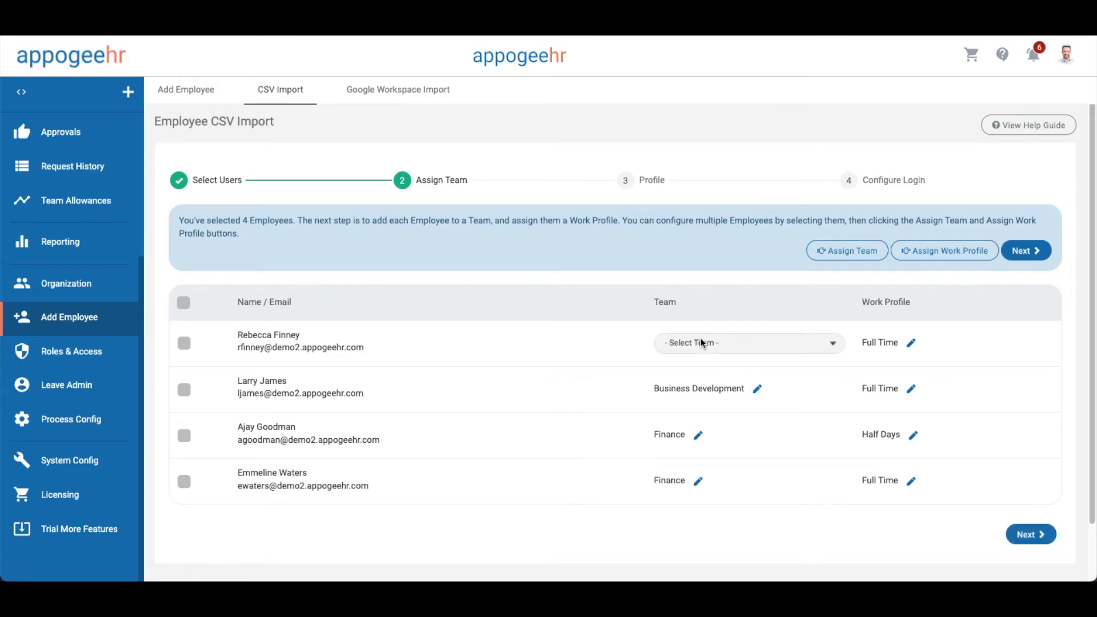
left_click(712, 344)
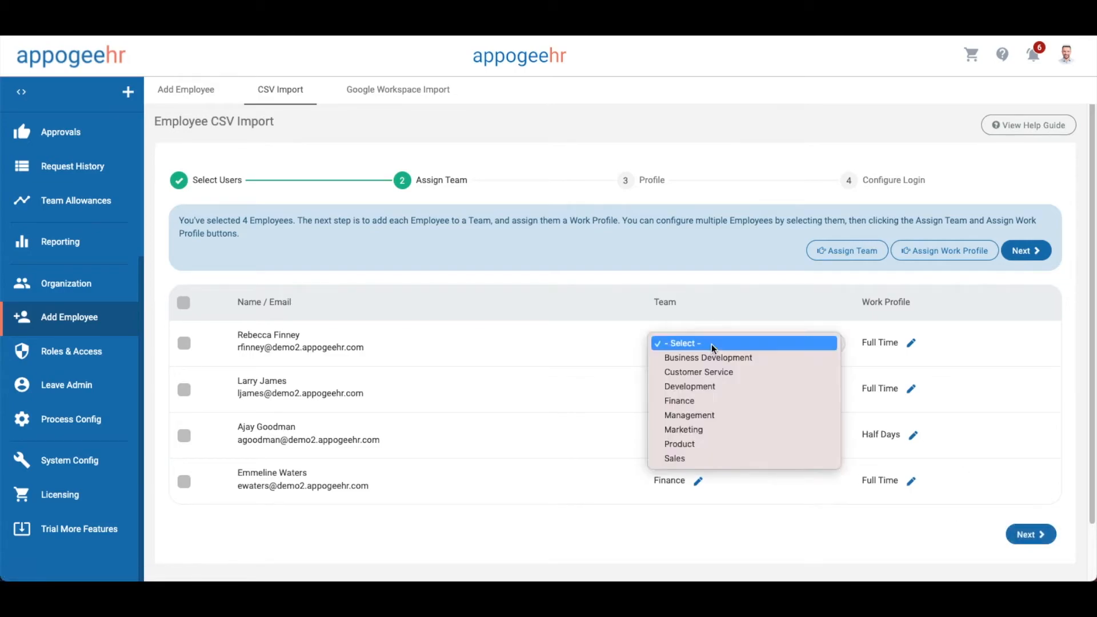
left_click(691, 444)
left_click(1037, 535)
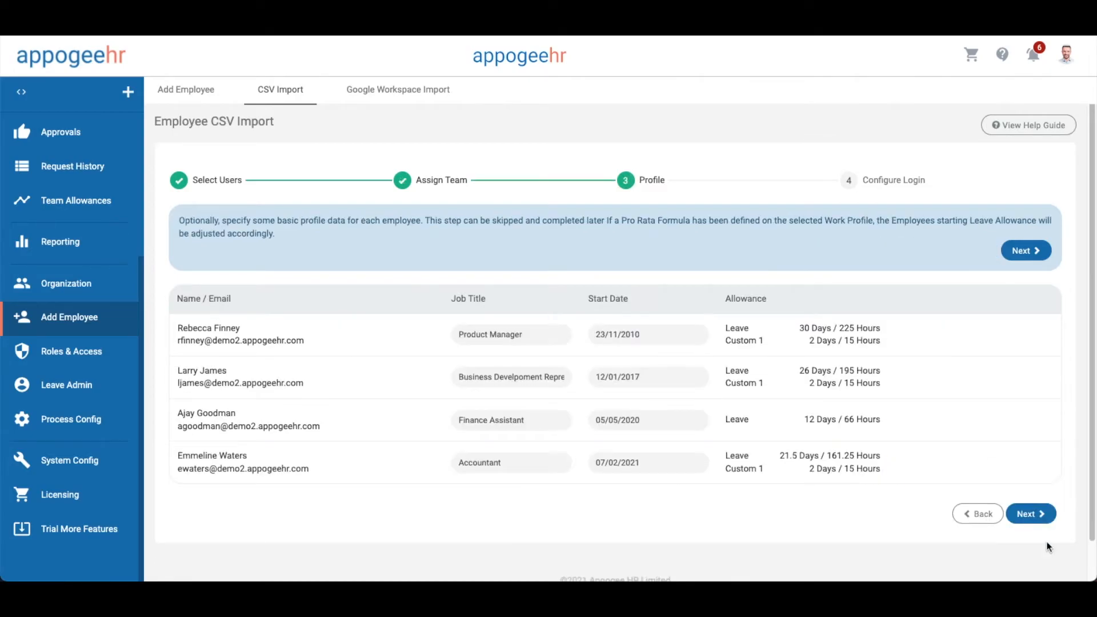
Keep start dates, disable login and welcome emails, and import the four employees
left_click(678, 334)
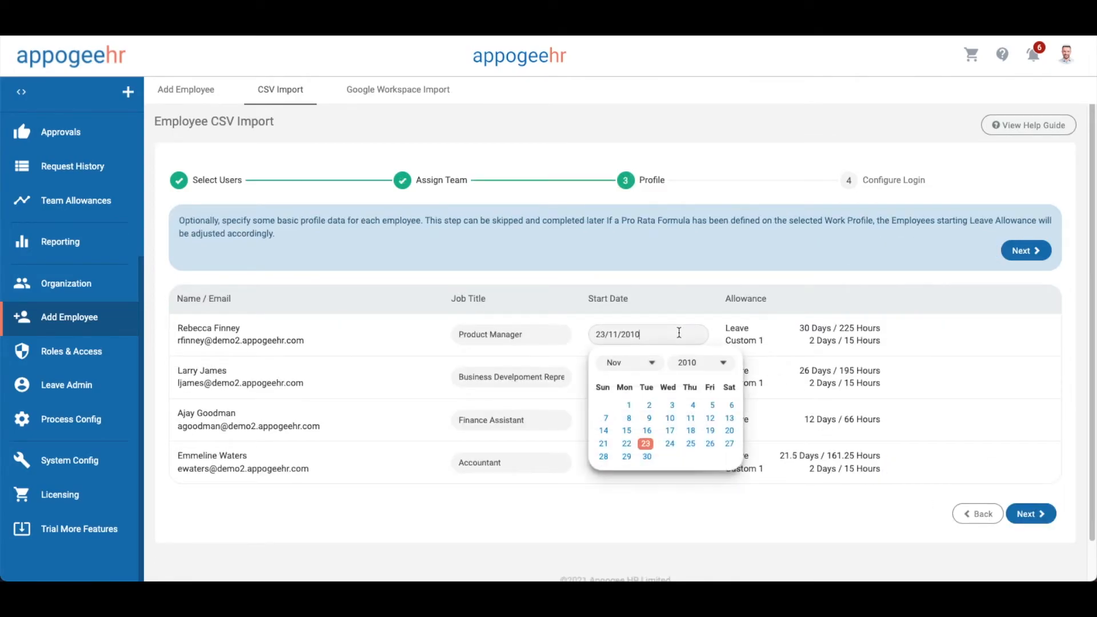
left_click(734, 535)
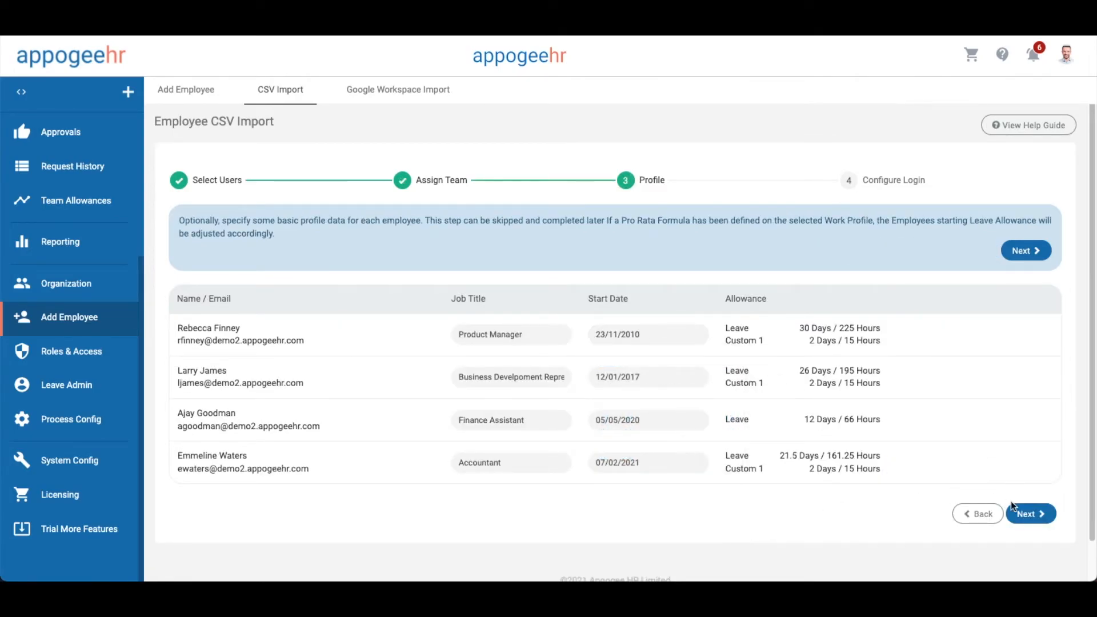
left_click(1031, 514)
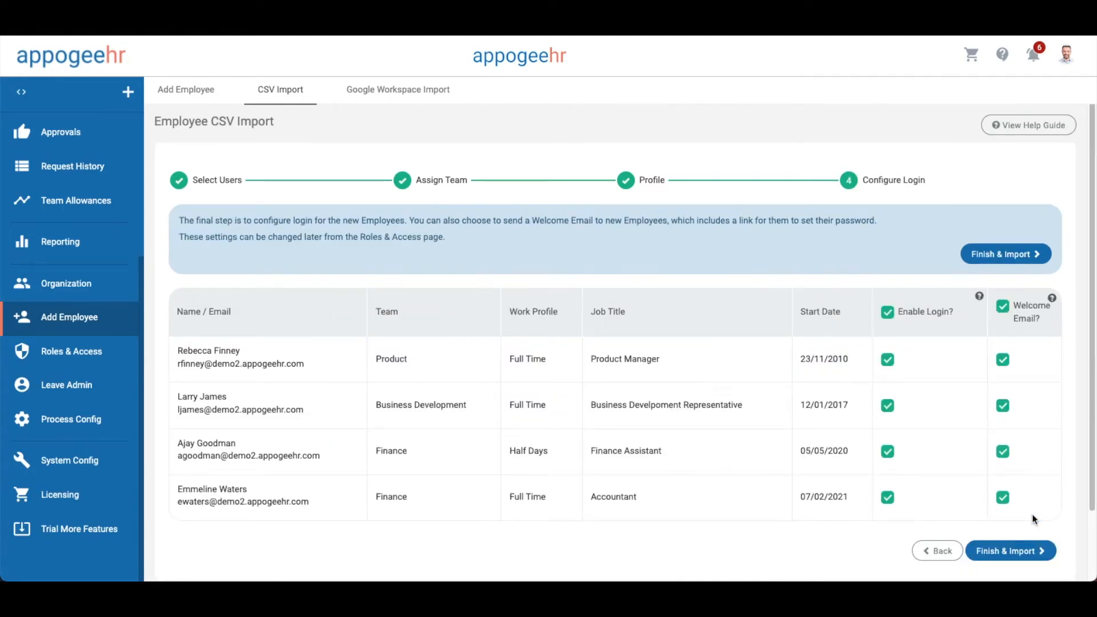
left_click(887, 312)
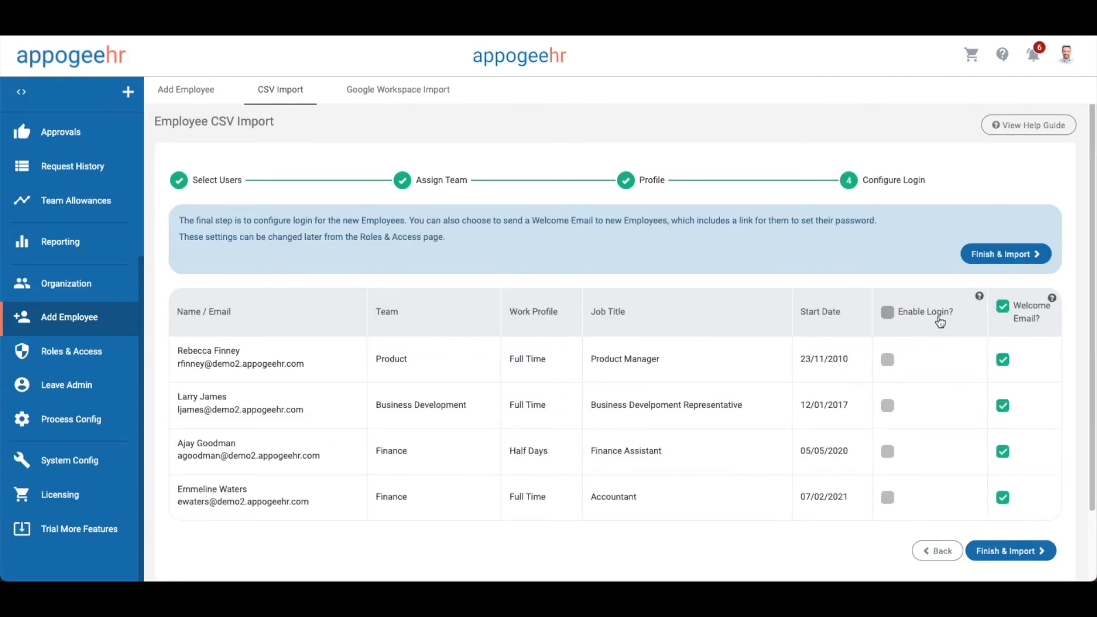
left_click(1002, 307)
left_click(1000, 550)
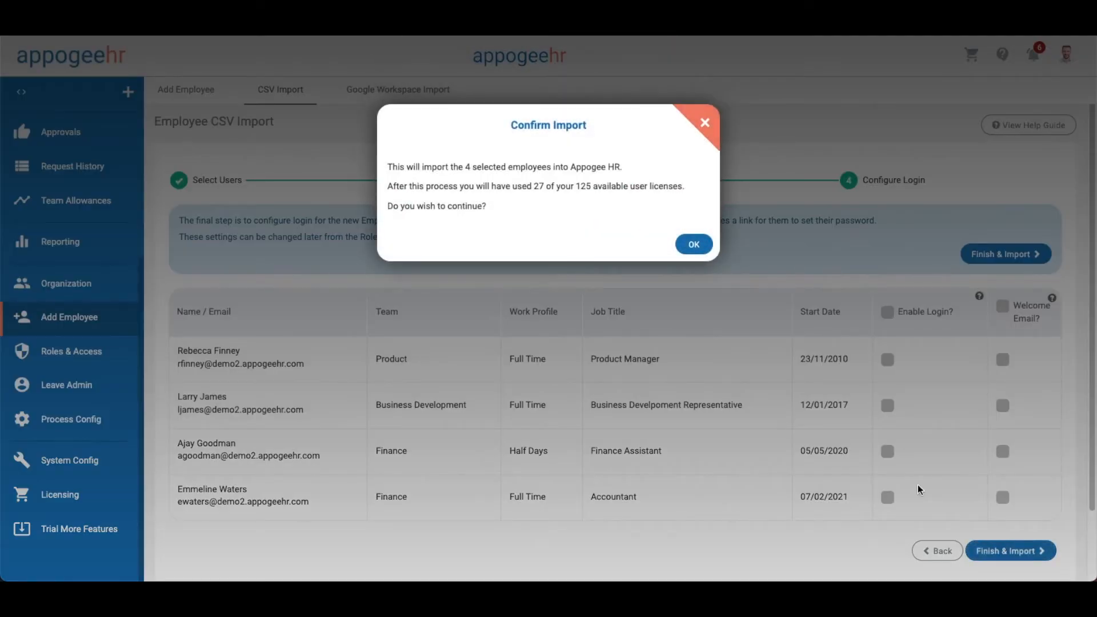
left_click(697, 246)
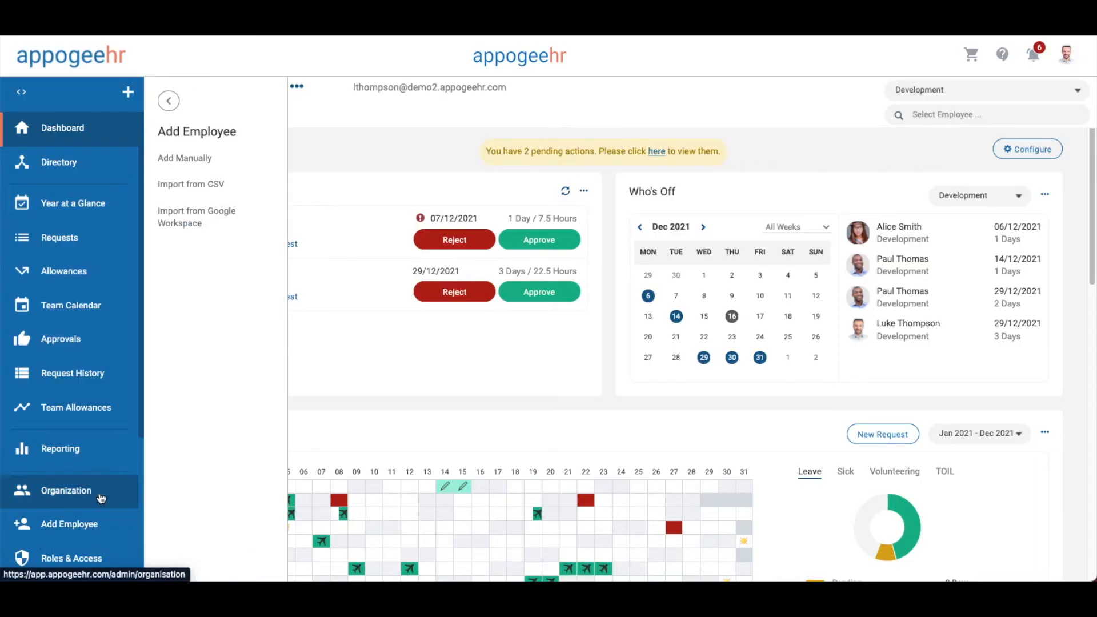
Add the team's manager as the Product team's primary leave request approver
mouse_move(100, 498)
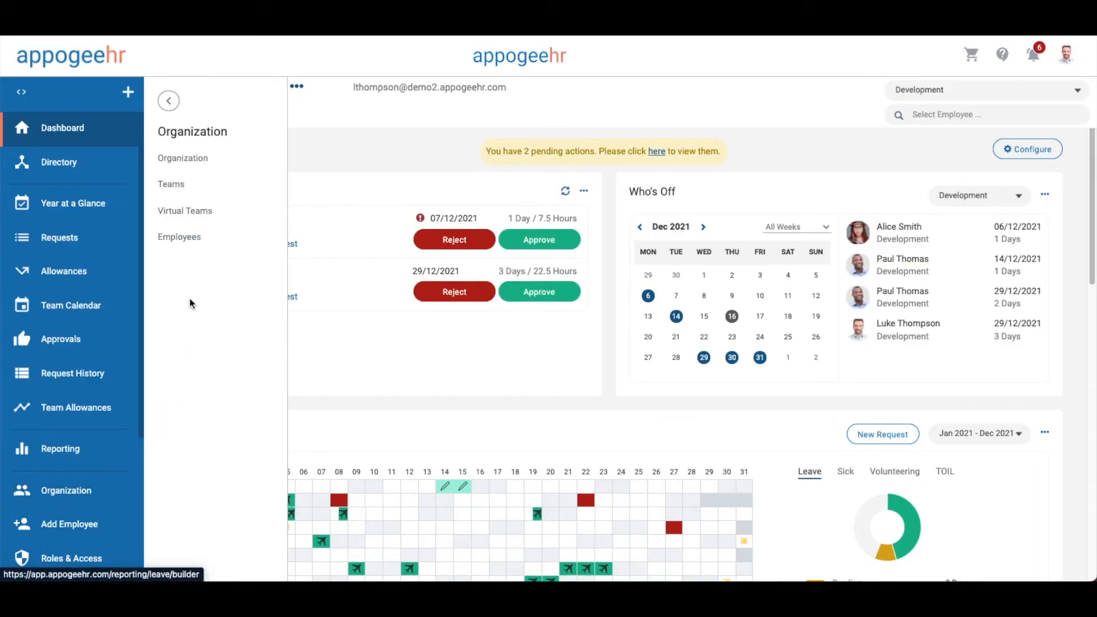
left_click(185, 188)
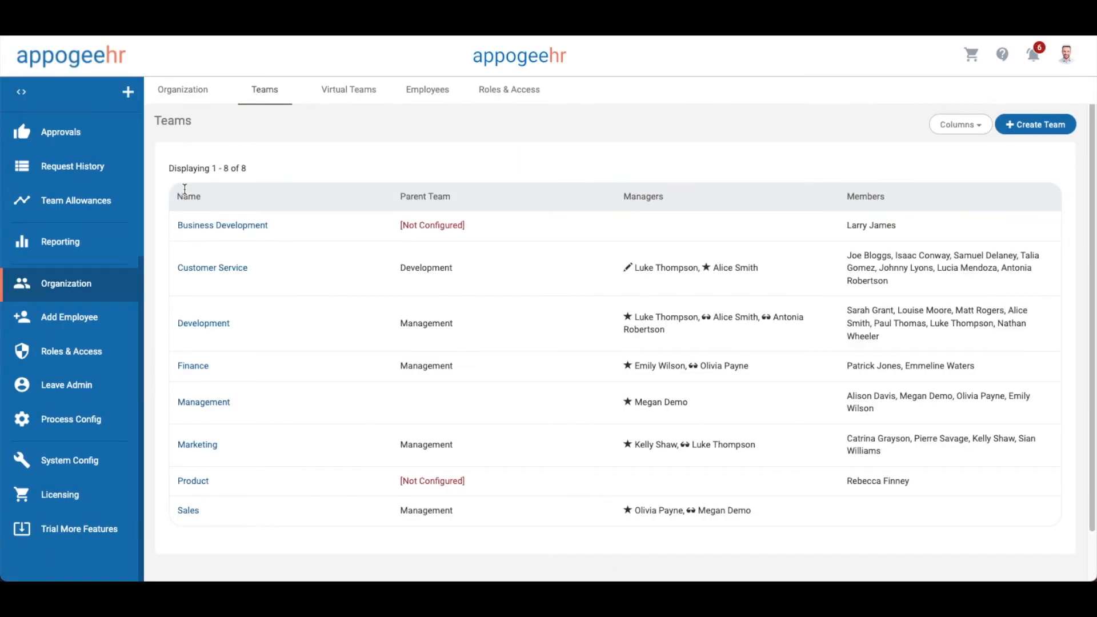
left_click(206, 485)
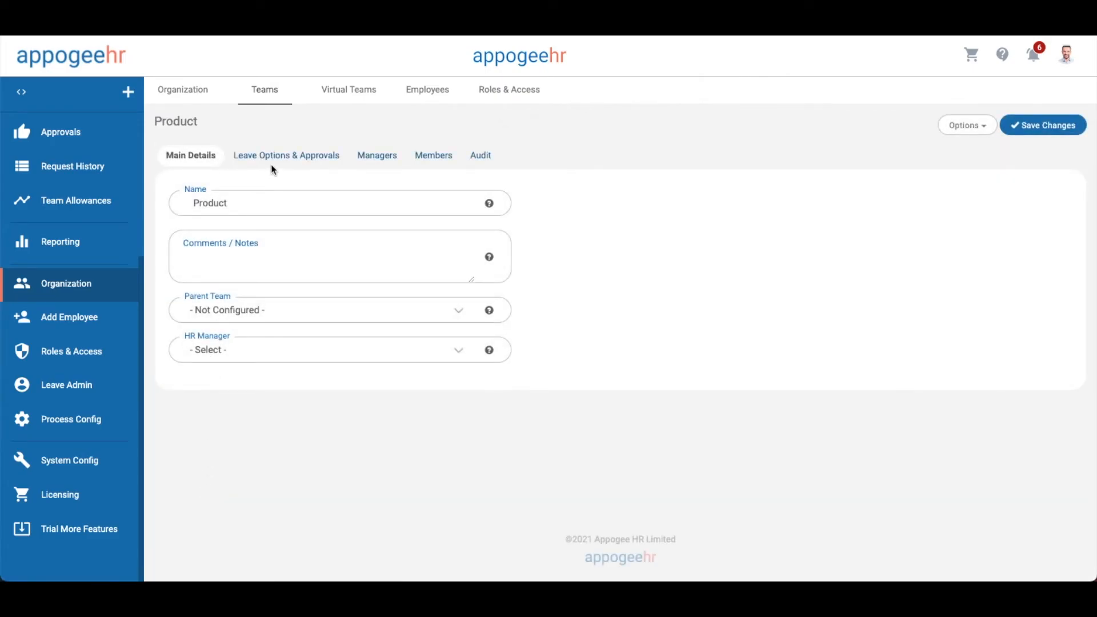
left_click(275, 162)
left_click(269, 187)
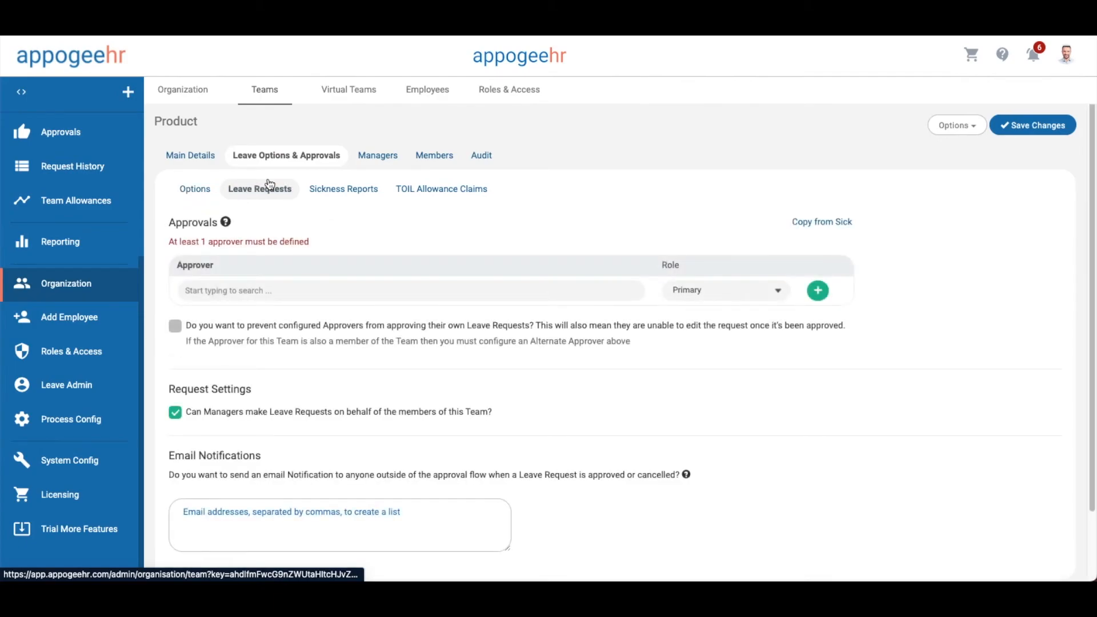
left_click(281, 297)
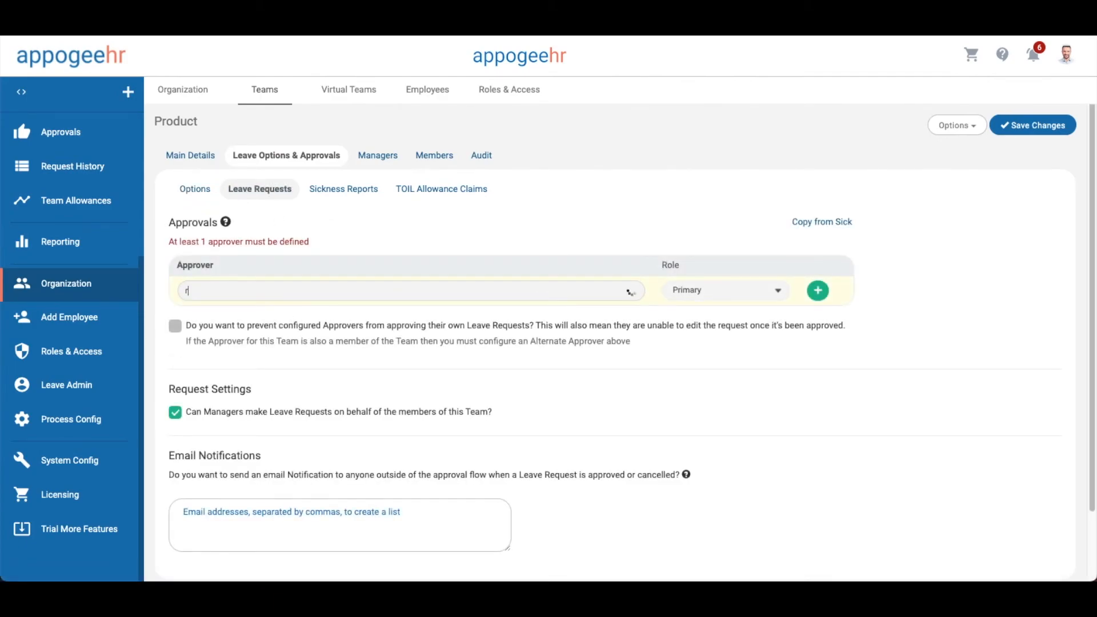
type("rebecc")
left_click(255, 315)
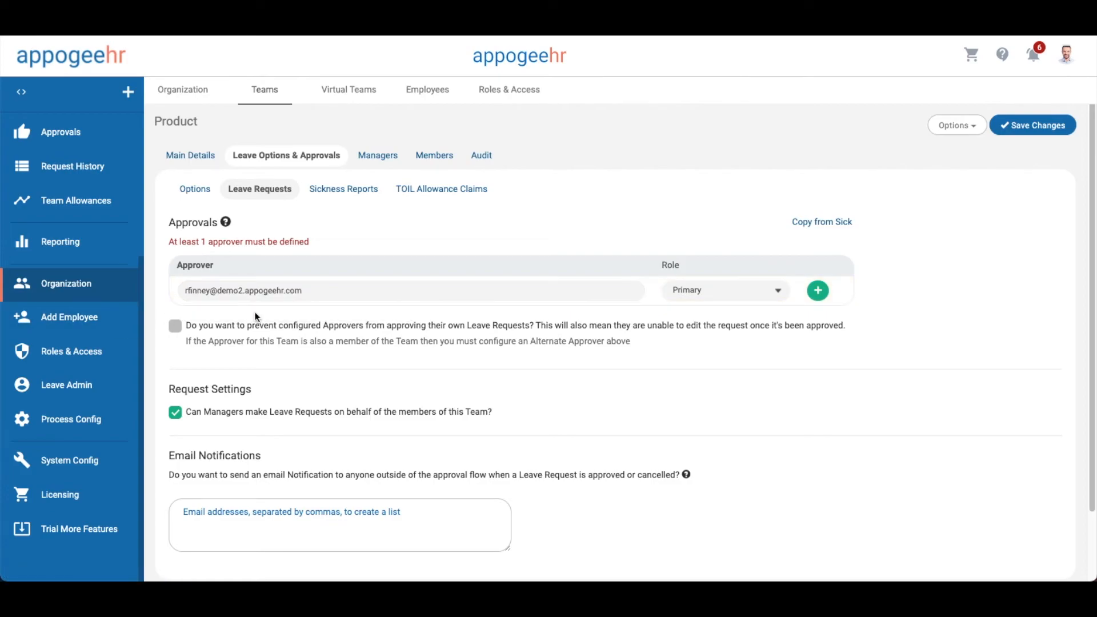
left_click(817, 290)
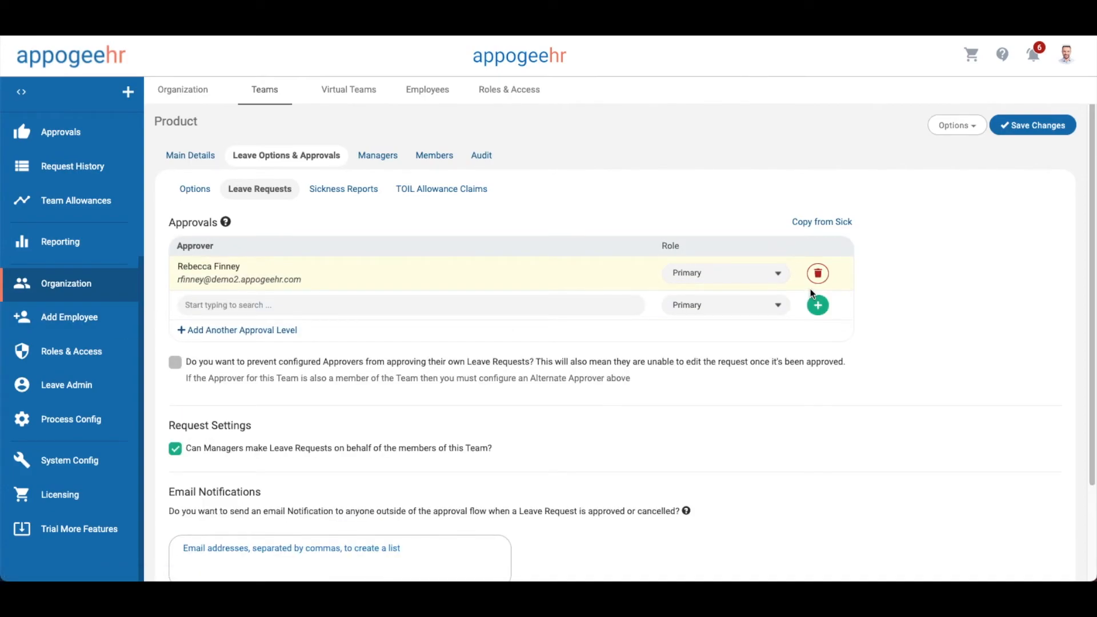
Copy the leave approvers into the sickness report approvals
left_click(343, 189)
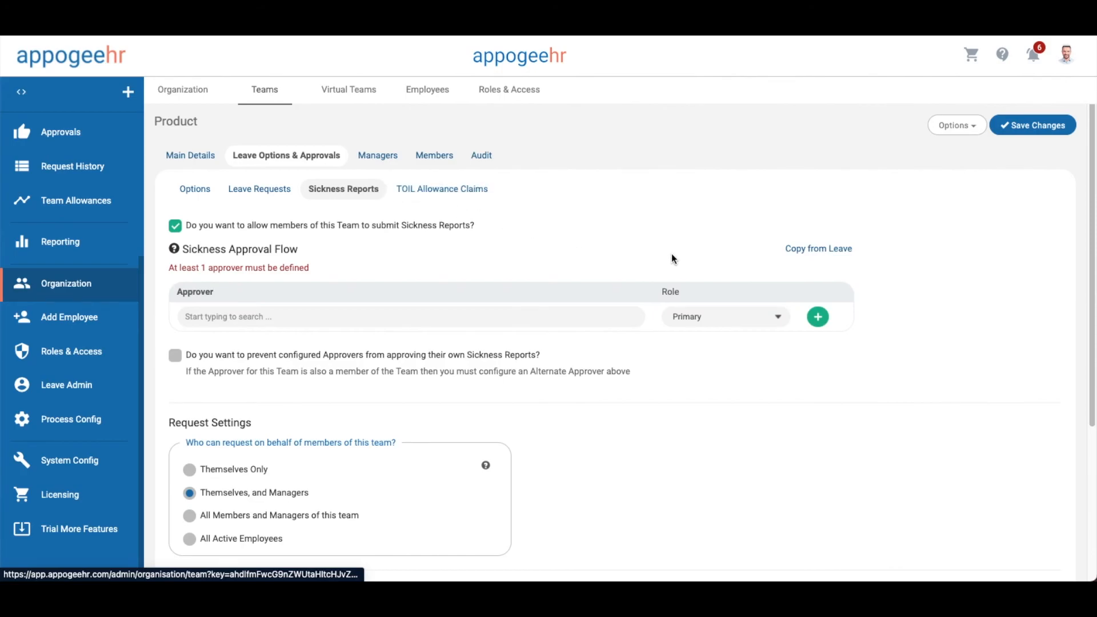
left_click(802, 251)
left_click(694, 236)
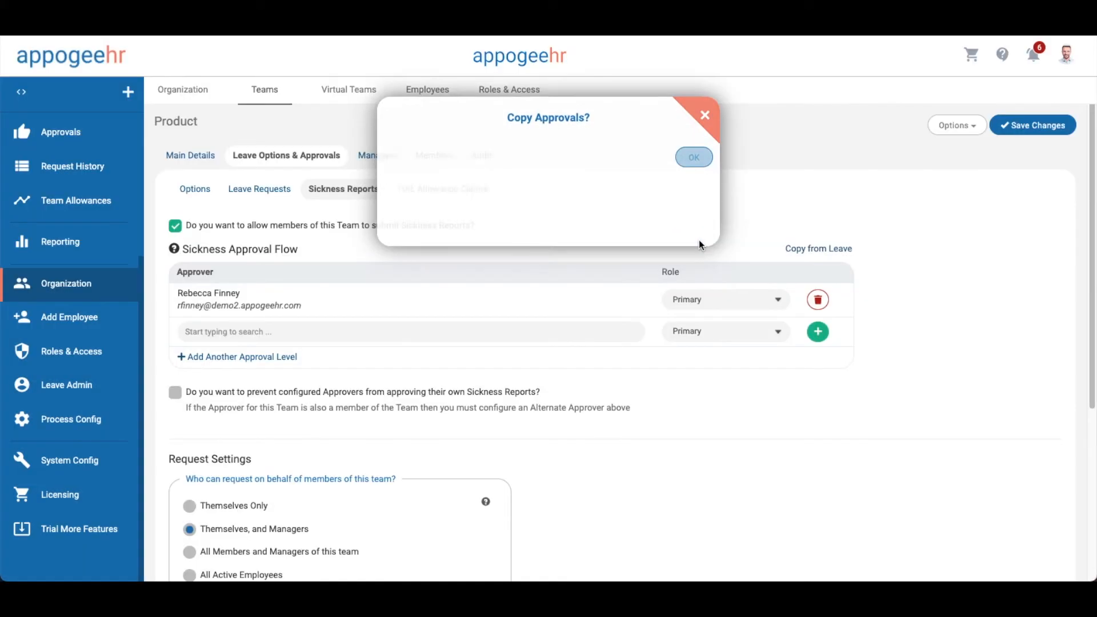
Keep the manager's role as Editor and save the Product team
left_click(379, 158)
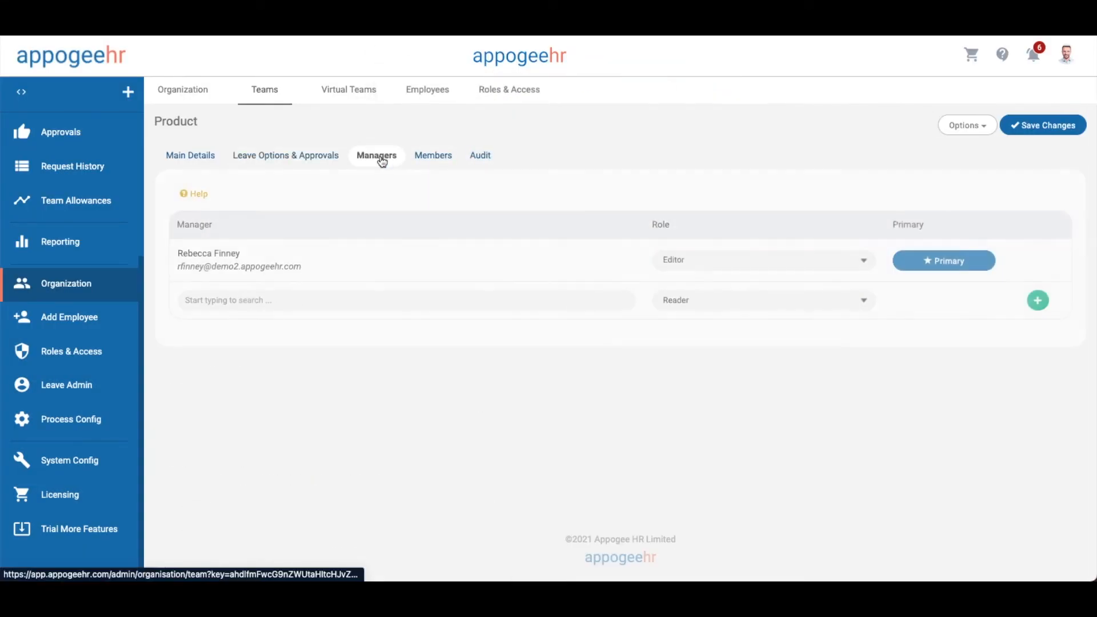
left_click(667, 258)
left_click(571, 257)
left_click(1065, 132)
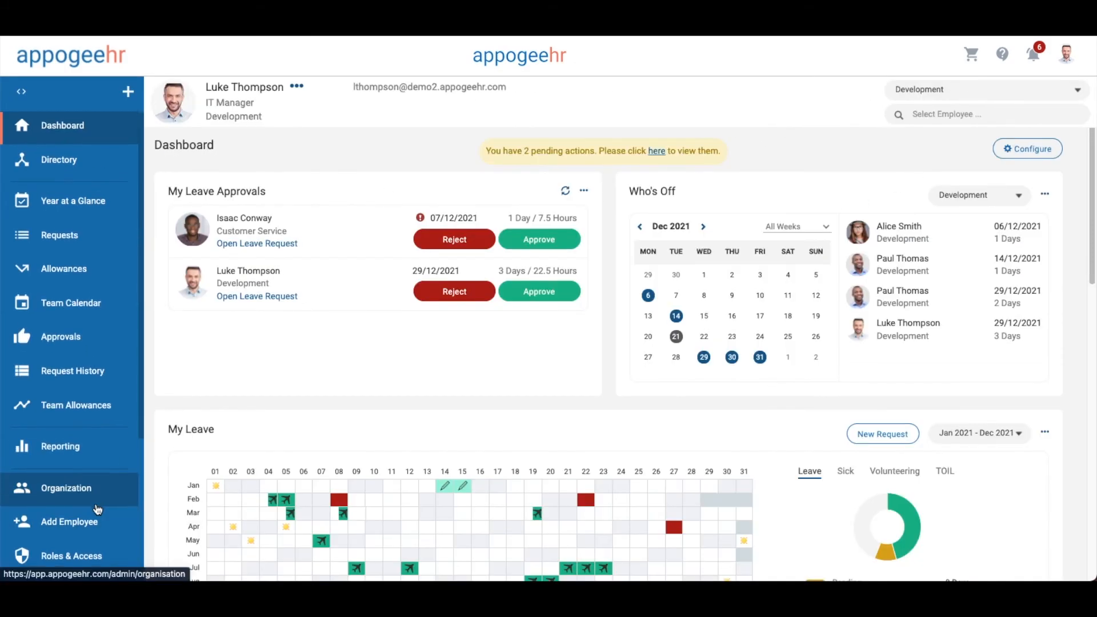
left_click(68, 521)
scroll(86, 490, "down", 2)
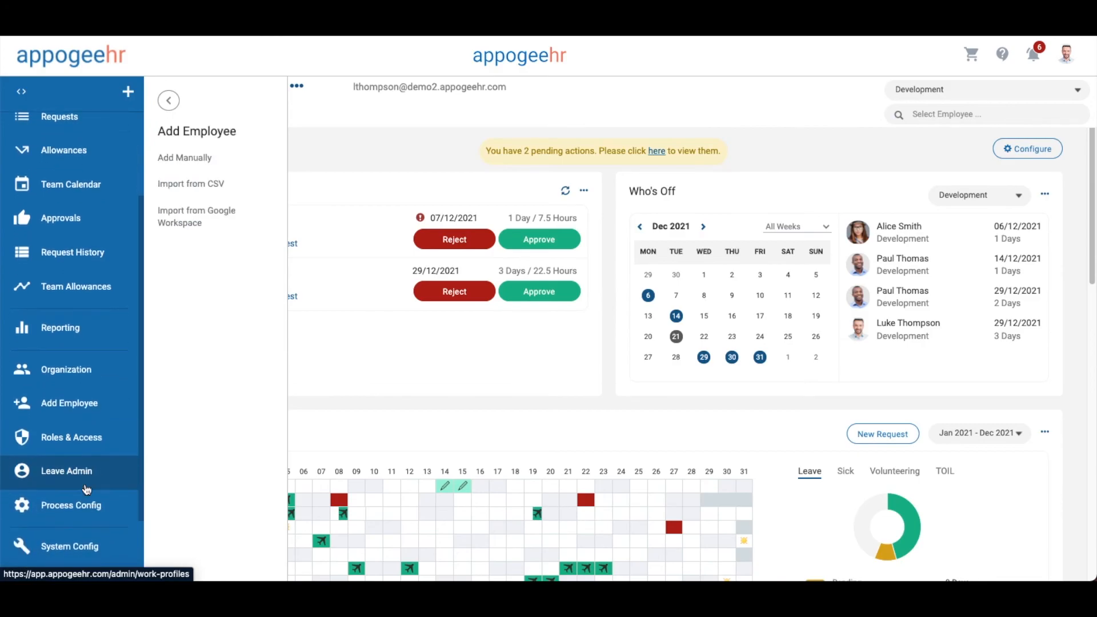
Under Login & Access, enable login for all 22 employees in All Teams and save with welcome emails
left_click(71, 437)
scroll(82, 454, "down", 2)
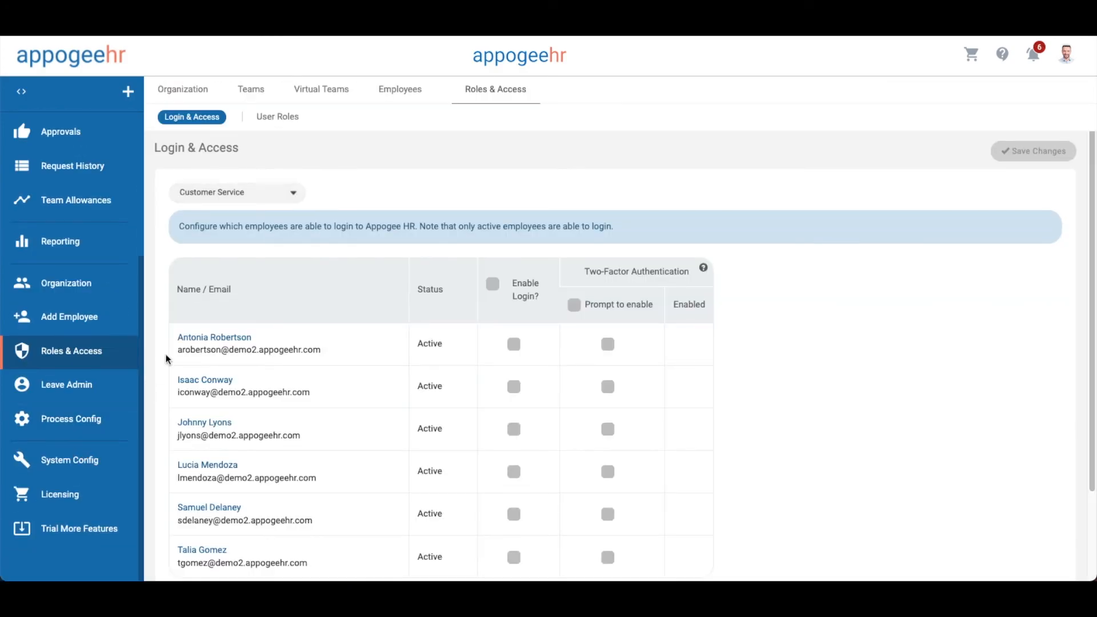
left_click(235, 194)
left_click(245, 164)
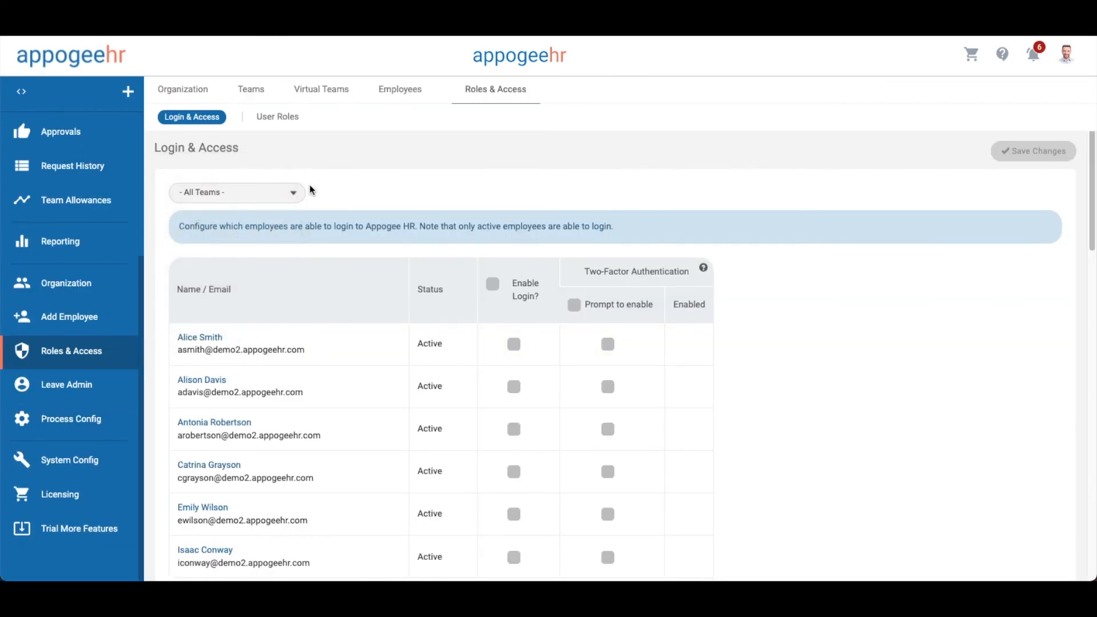
left_click(491, 283)
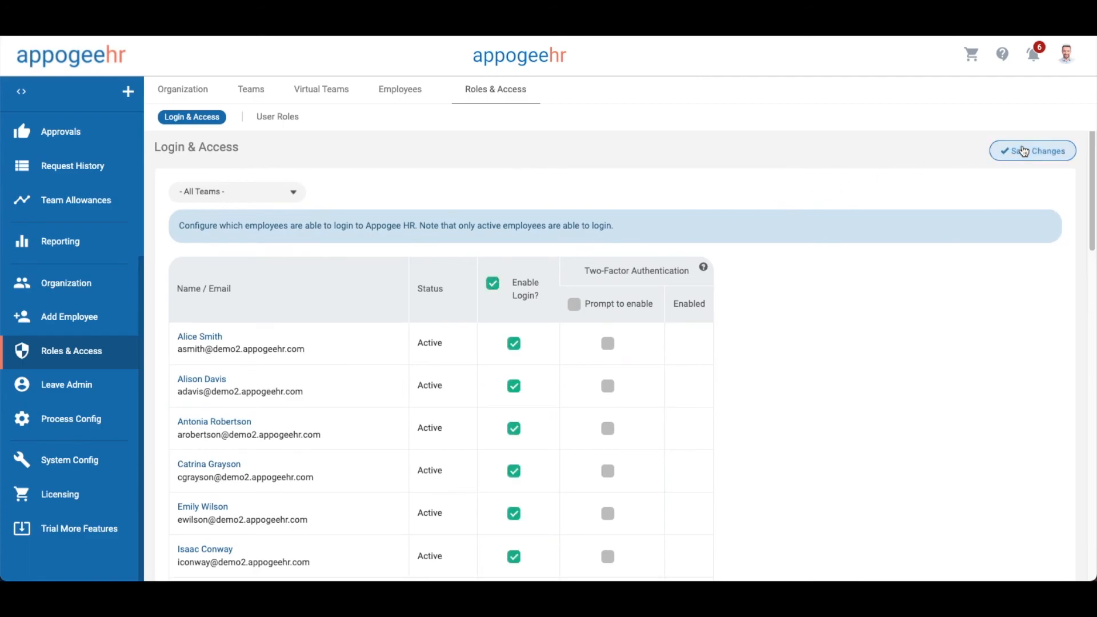
left_click(1023, 150)
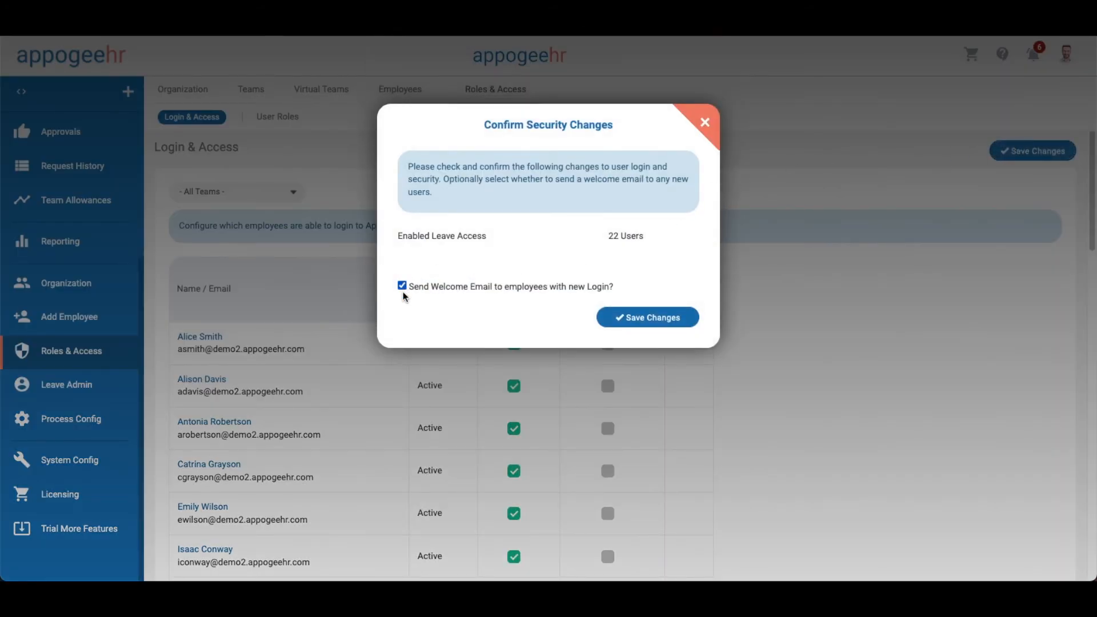
left_click(631, 318)
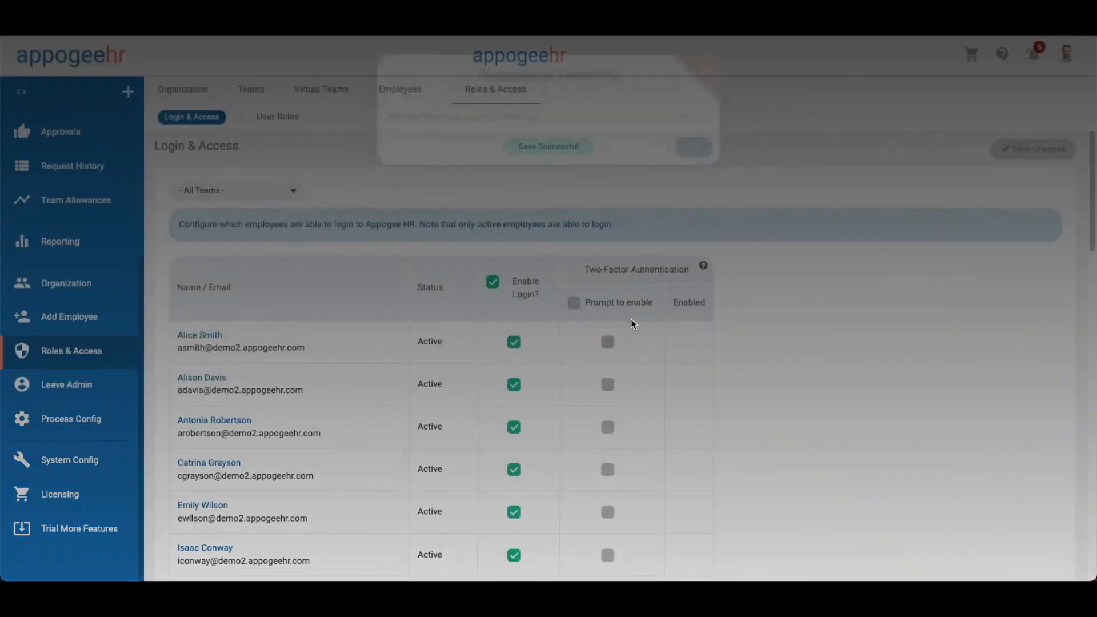
left_click(694, 197)
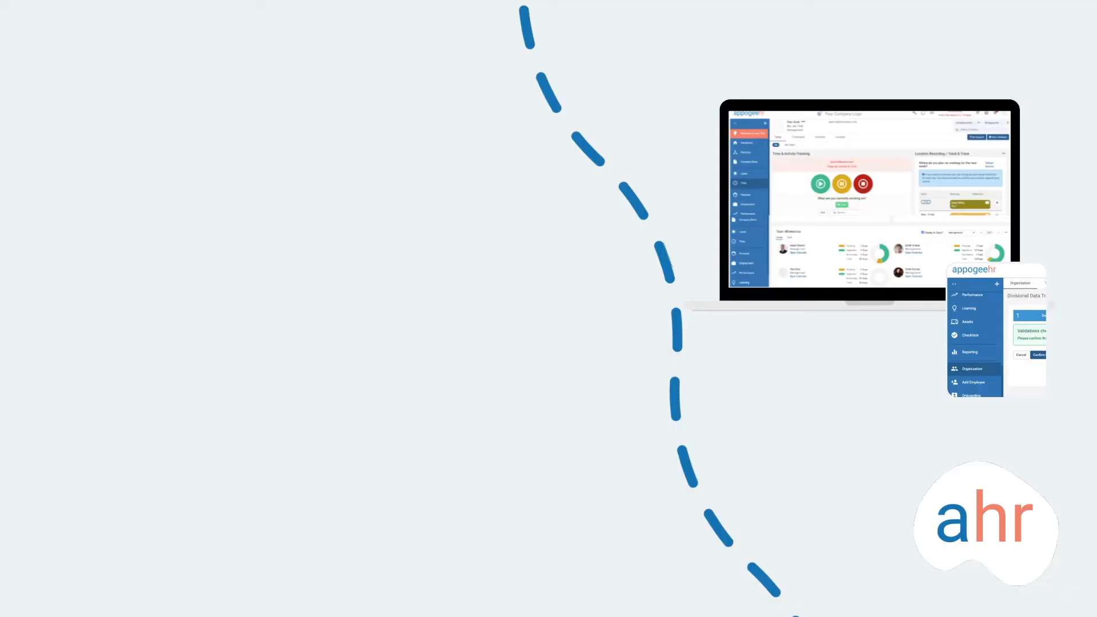